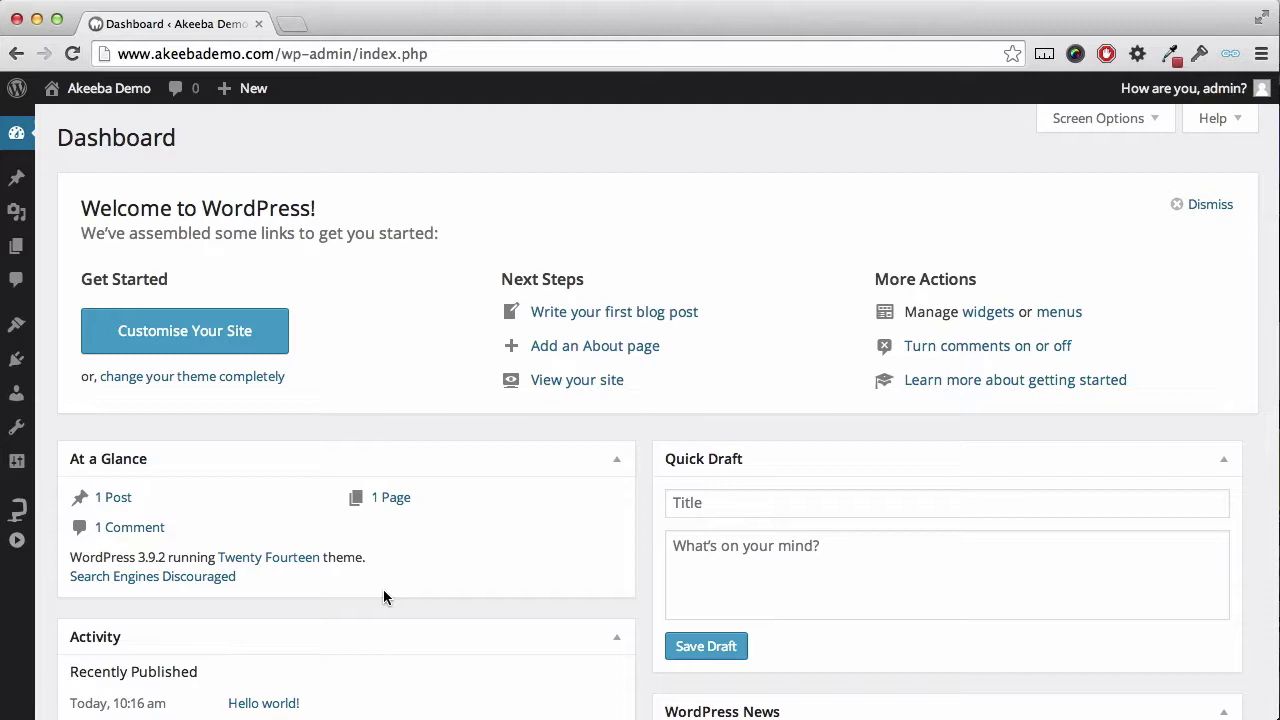
Read Akeeba Backup's Scheduling Information, which notes that front-end backup is disabled
{"action": "left_click", "coordinate": [19, 512]}
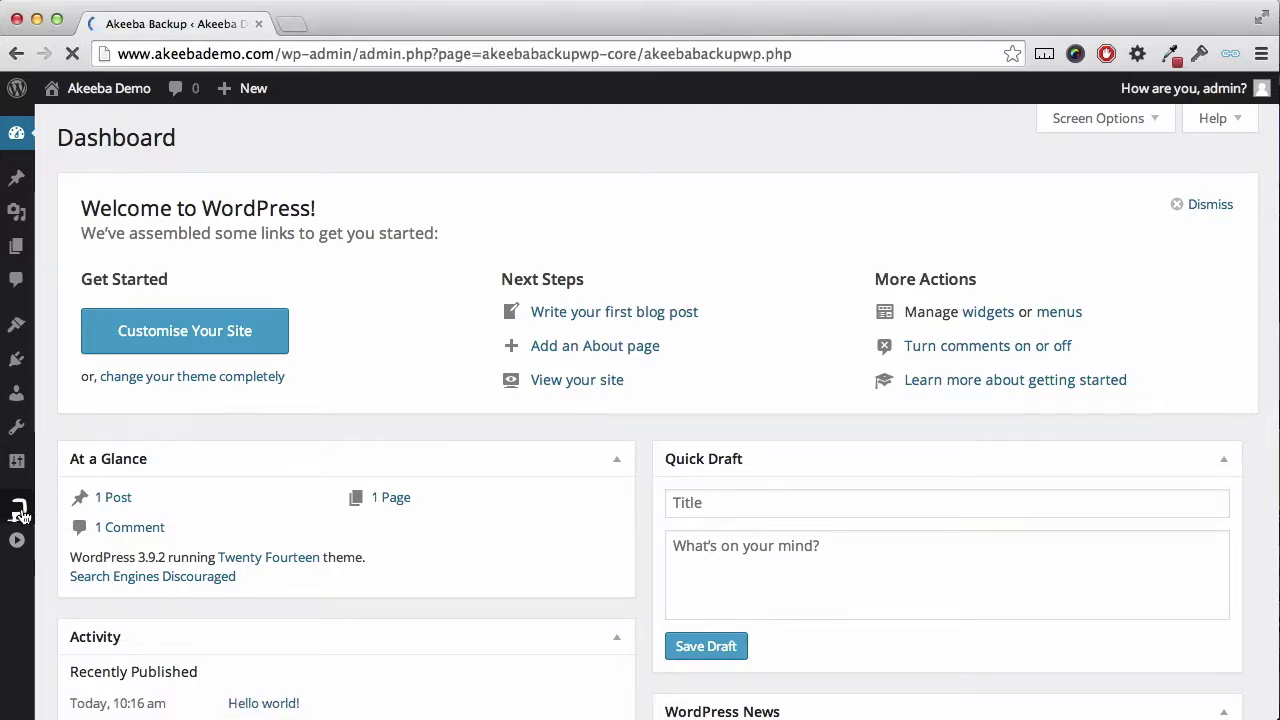
{"action": "scroll", "coordinate": [200, 512], "scroll_direction": "down", "scroll_amount": 6}
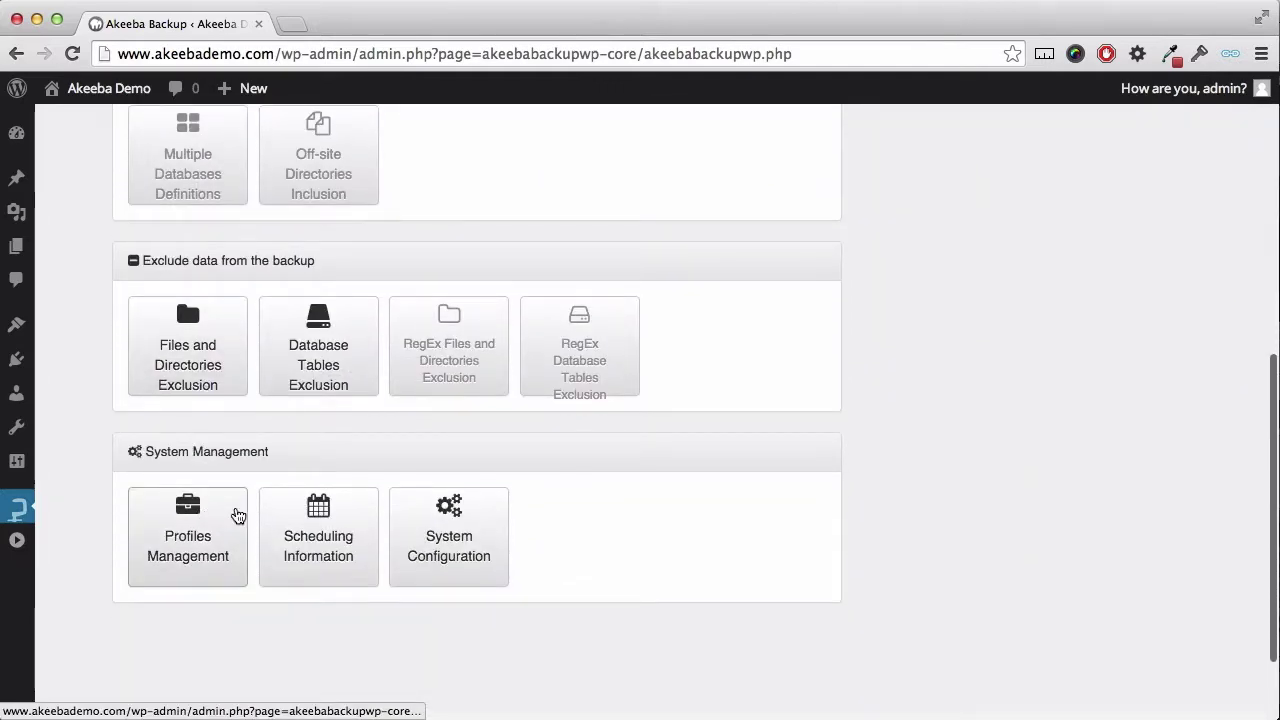
{"action": "left_click", "coordinate": [330, 515]}
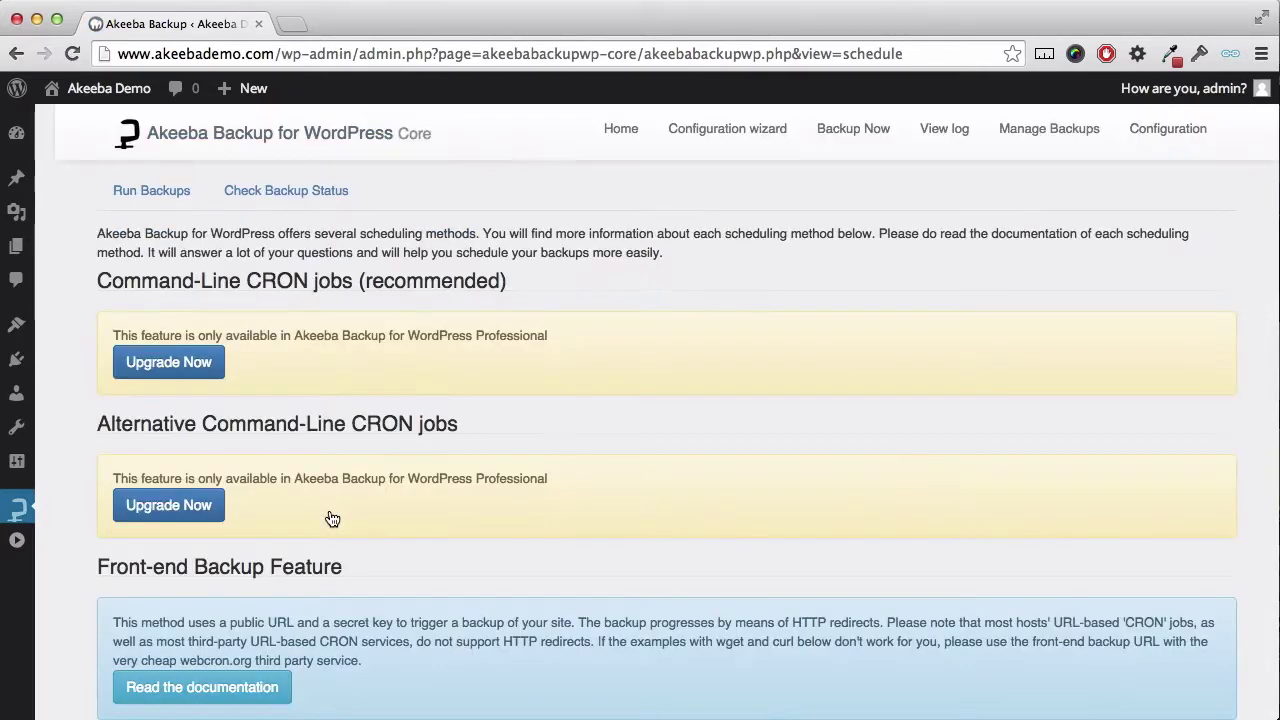
{"action": "scroll", "coordinate": [332, 518], "scroll_direction": "down", "scroll_amount": 2}
{"action": "scroll", "coordinate": [332, 518], "scroll_direction": "down", "scroll_amount": 2}
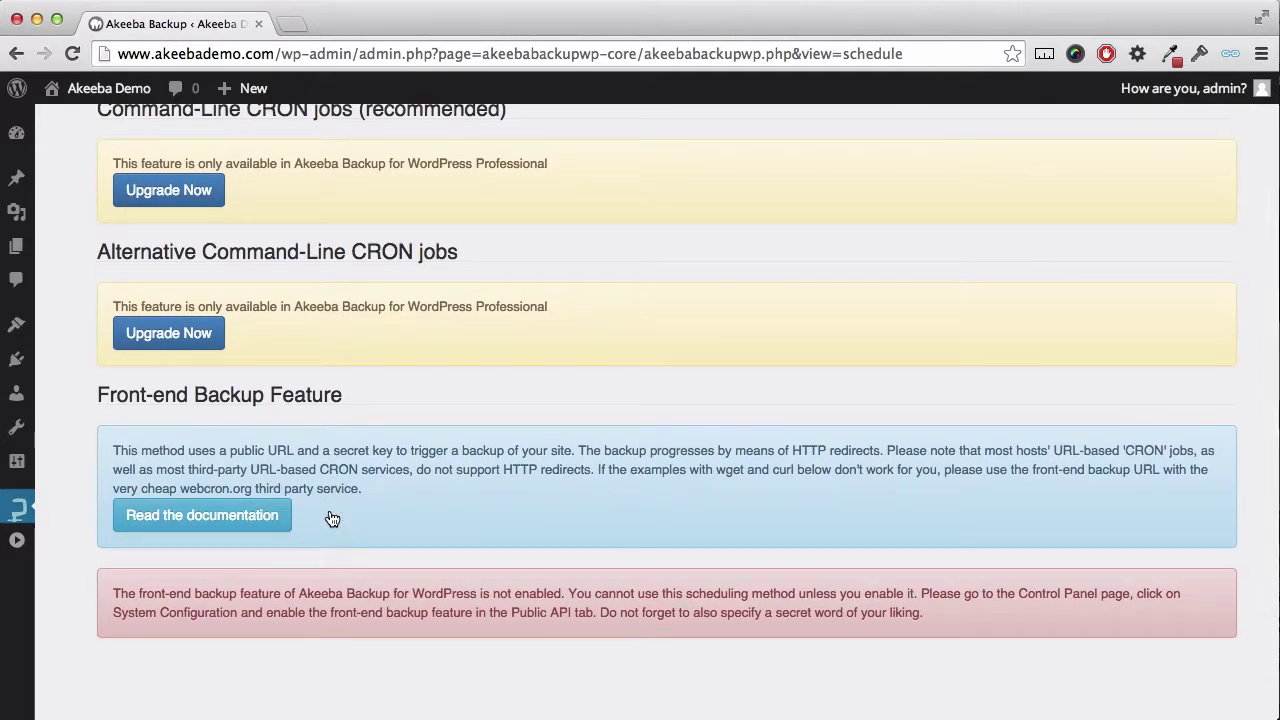
{"action": "scroll", "coordinate": [332, 518], "scroll_direction": "up", "scroll_amount": 4}
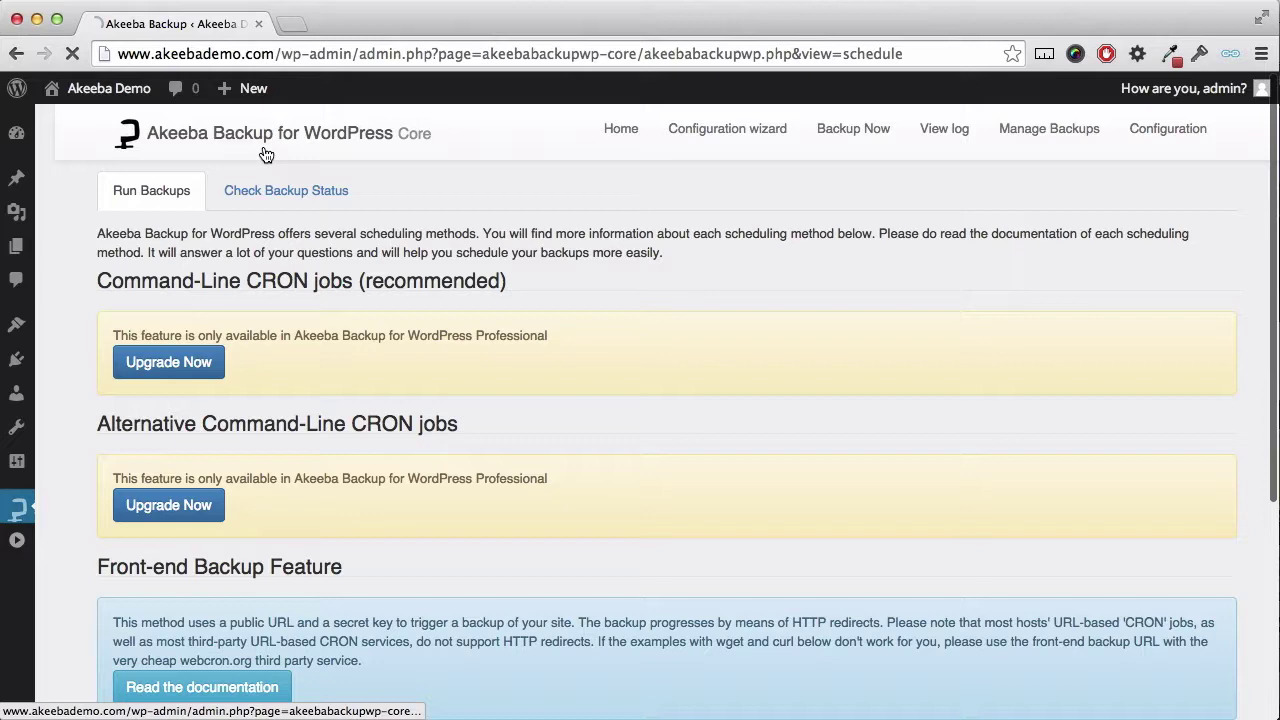
Return to the Akeeba Backup control panel and open System Configuration
{"action": "left_click", "coordinate": [266, 154]}
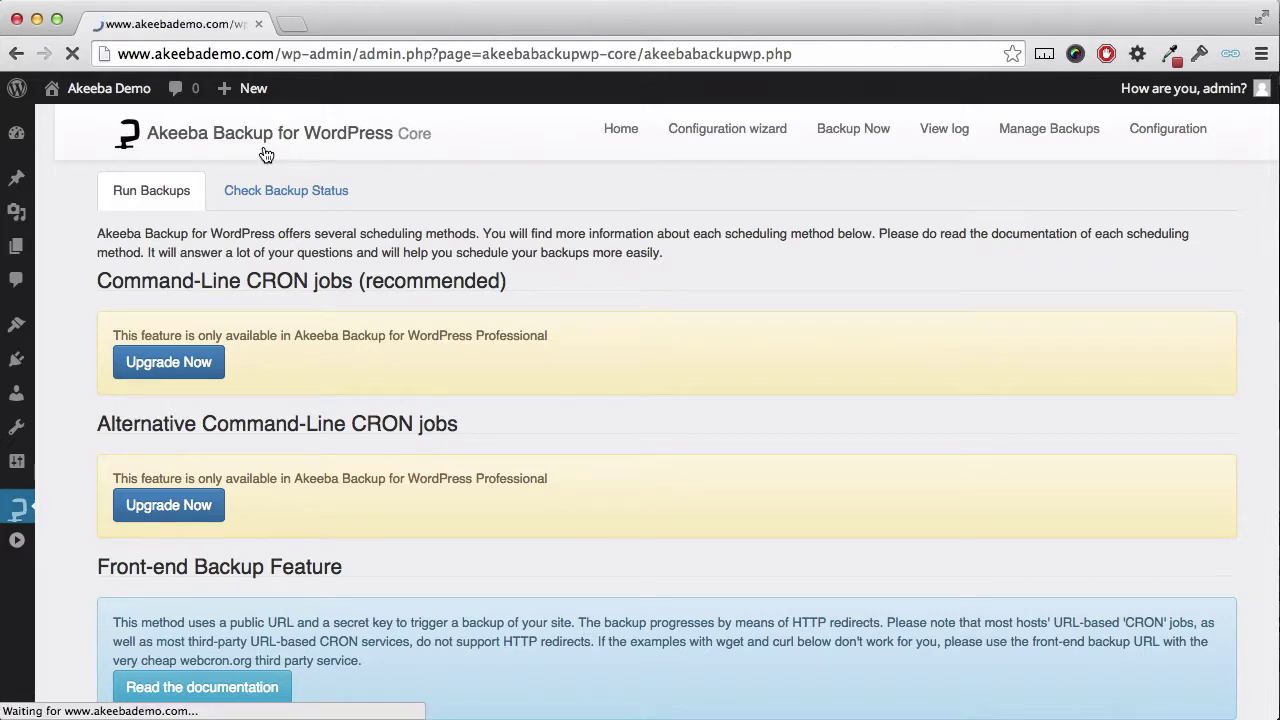
{"action": "scroll", "coordinate": [331, 414], "scroll_direction": "down", "scroll_amount": 6}
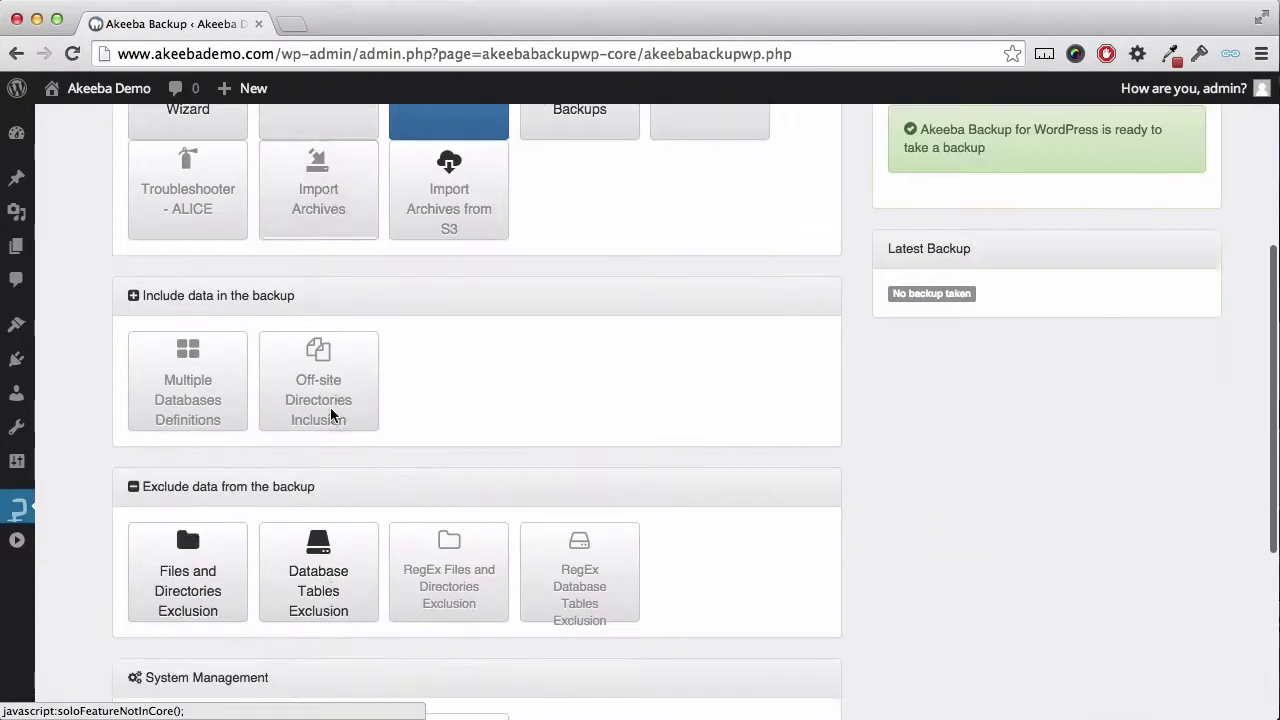
{"action": "left_click", "coordinate": [441, 480]}
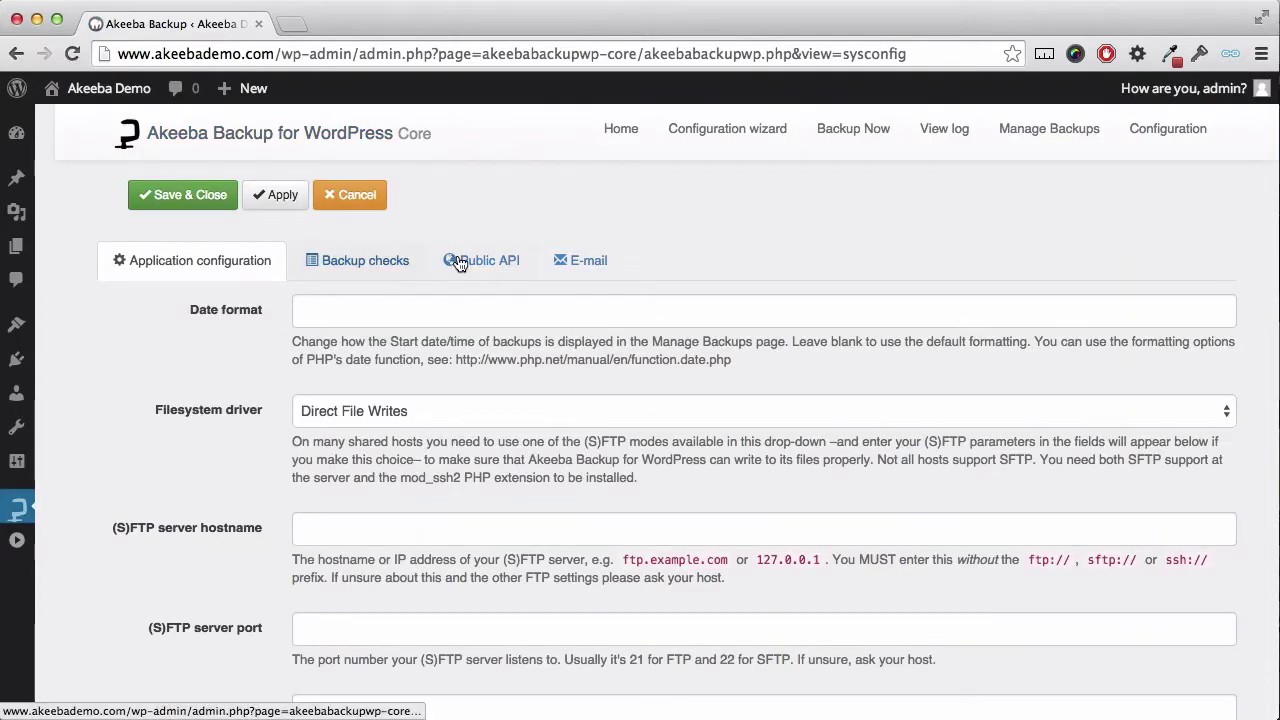
On the Public API tab, enable front-end and remote backup, enter a secret word, and save
{"action": "left_click", "coordinate": [452, 260]}
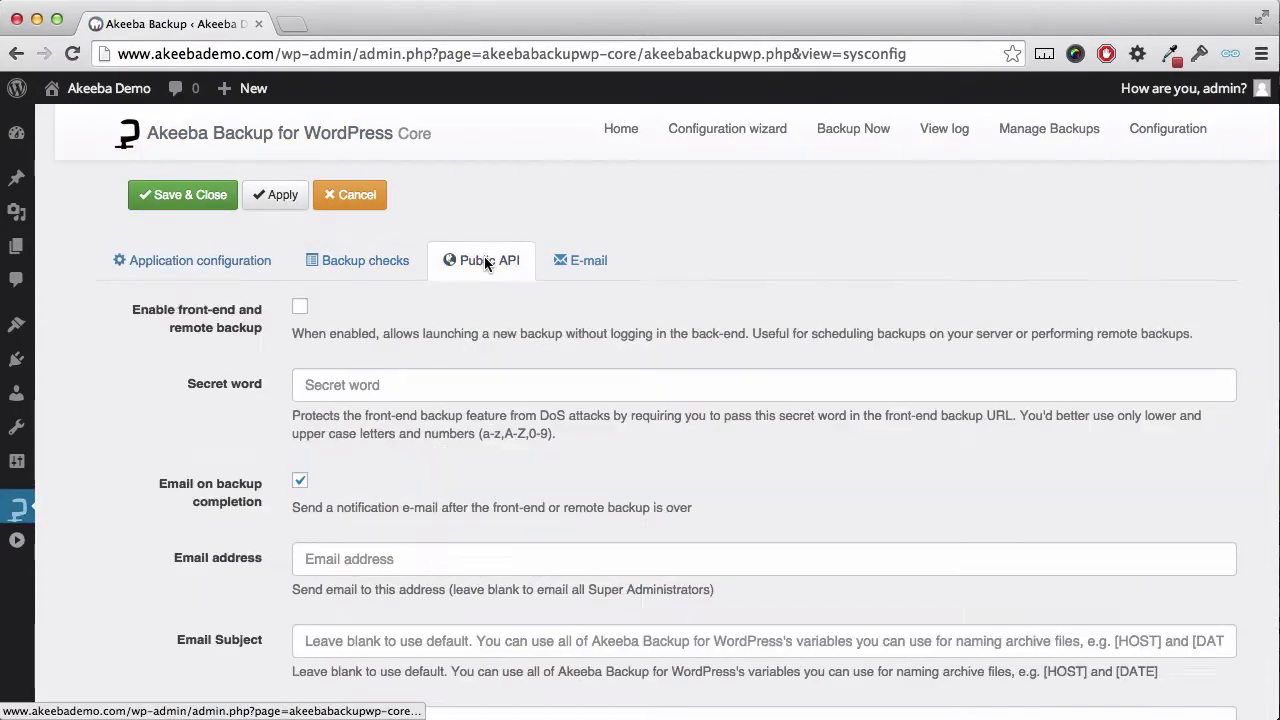
{"action": "left_click", "coordinate": [300, 308]}
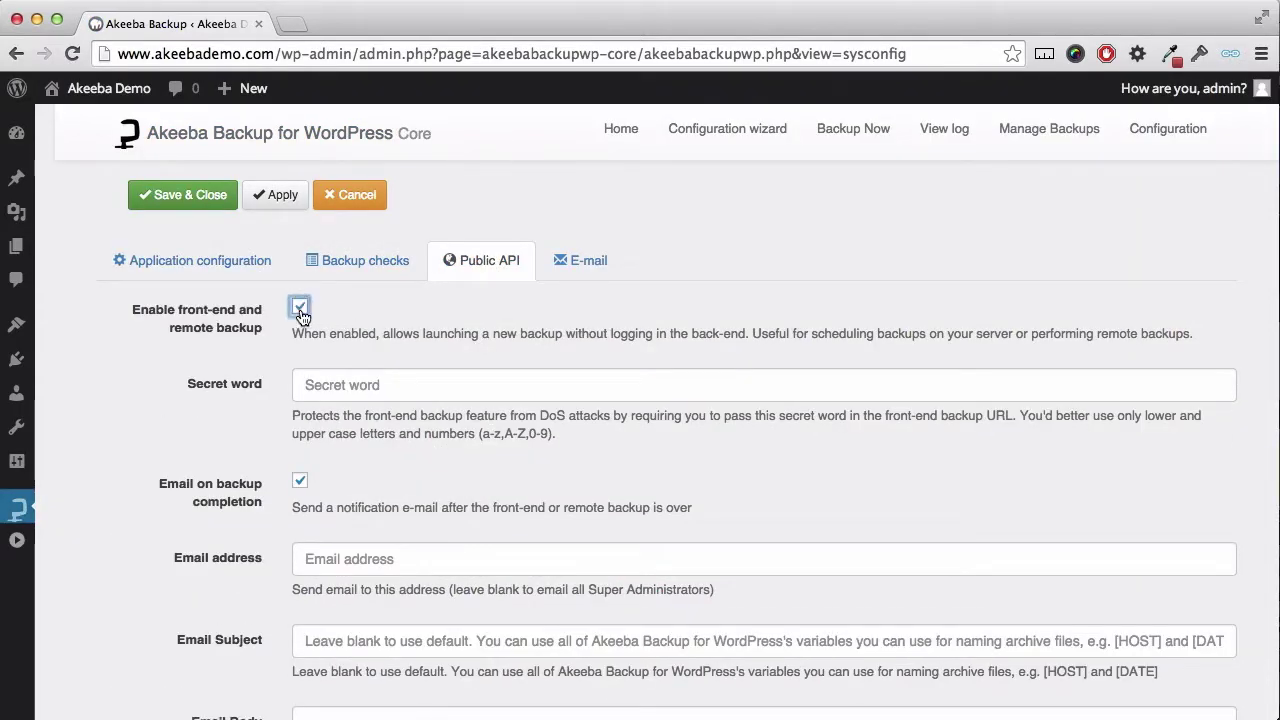
{"action": "left_click", "coordinate": [340, 383]}
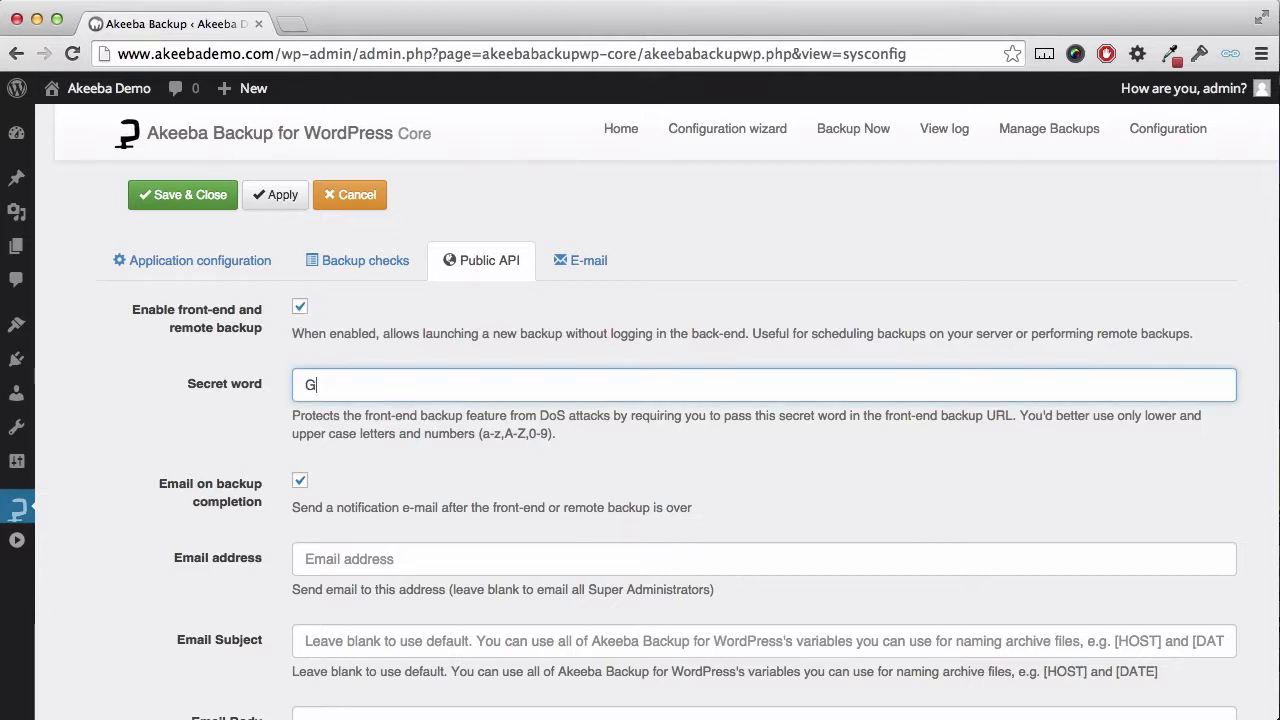
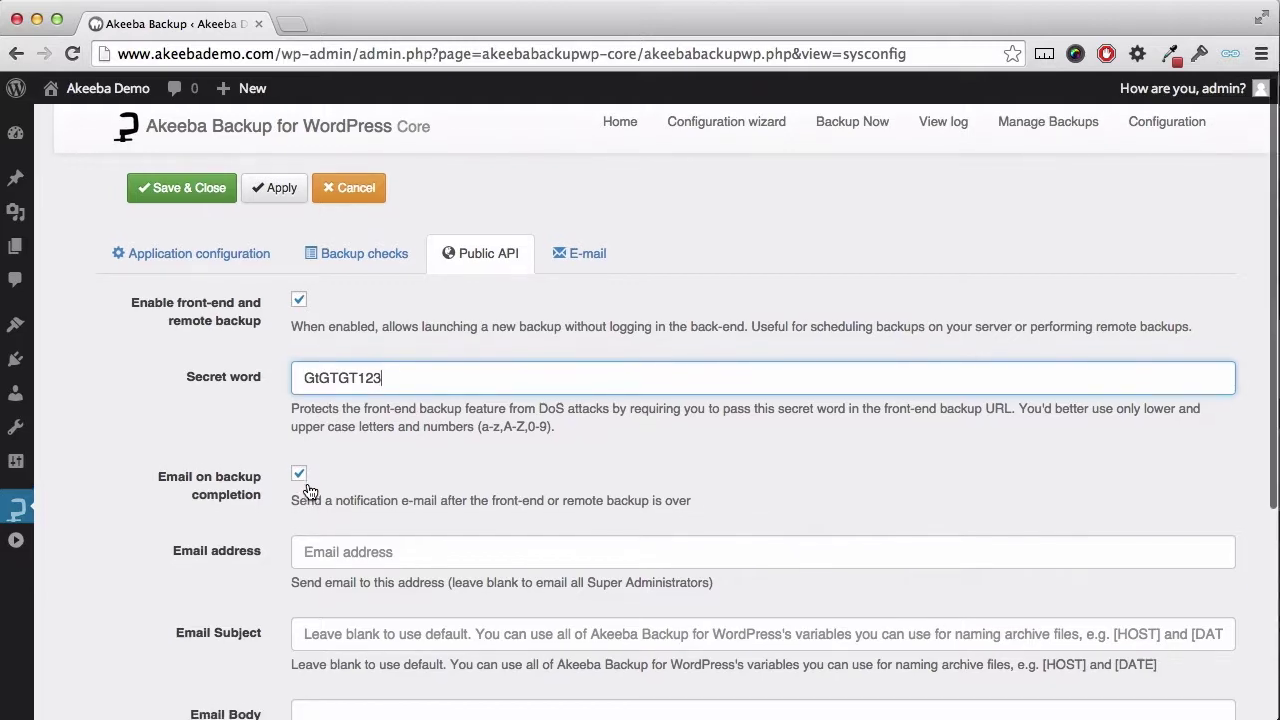
{"action": "scroll", "coordinate": [310, 490], "scroll_direction": "down", "scroll_amount": 2}
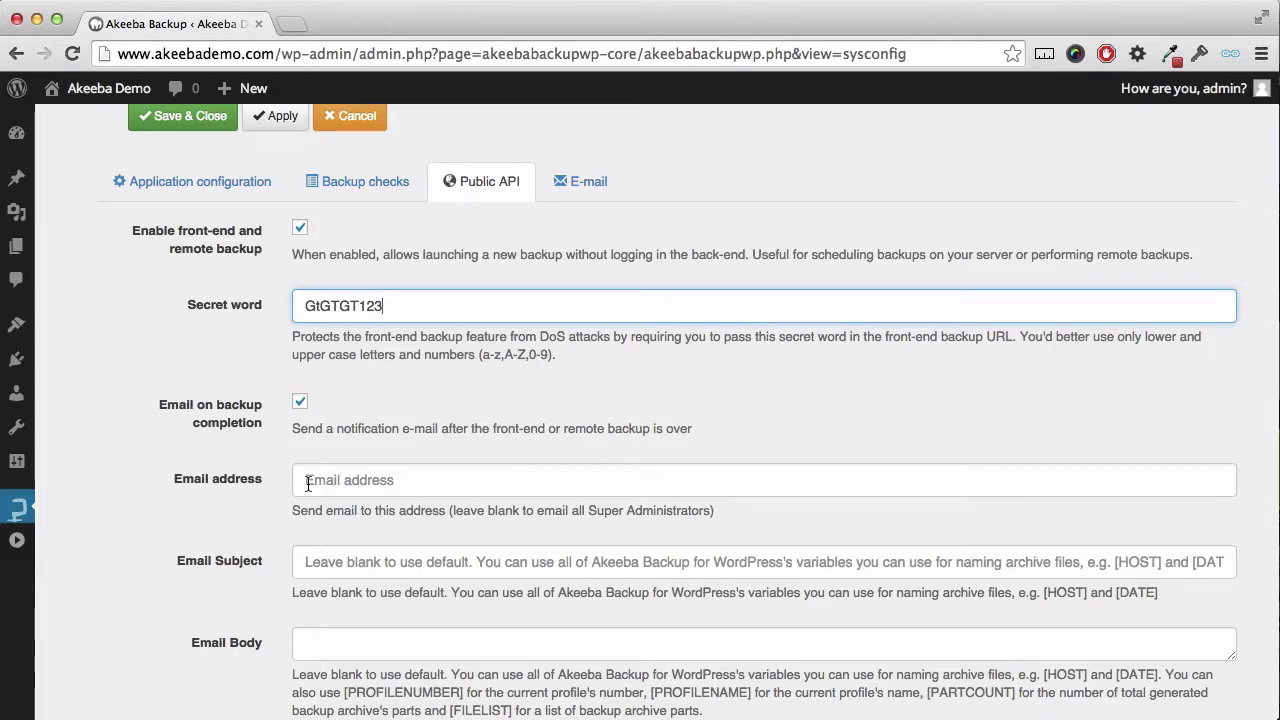
{"action": "left_click", "coordinate": [207, 117]}
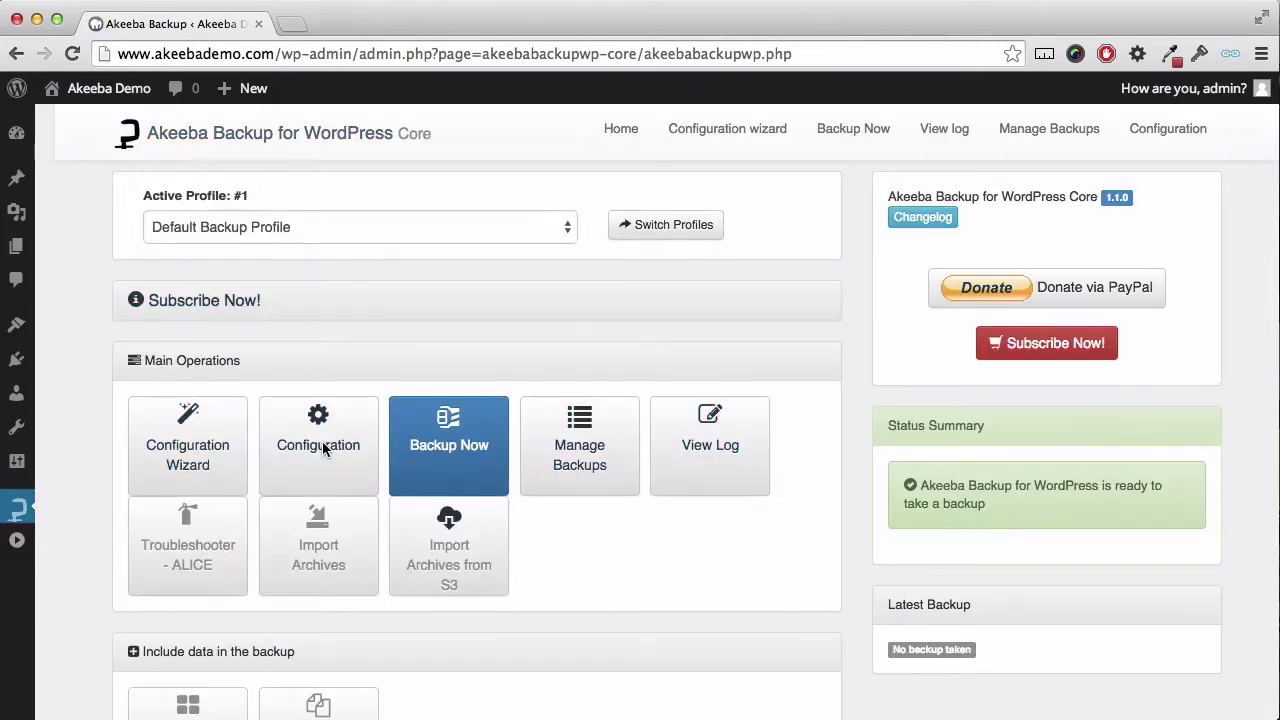
Reopen Scheduling Information and scroll to the WebCron.org job settings and the URL to execute
{"action": "scroll", "coordinate": [322, 445], "scroll_direction": "down", "scroll_amount": 10}
{"action": "left_click", "coordinate": [331, 437]}
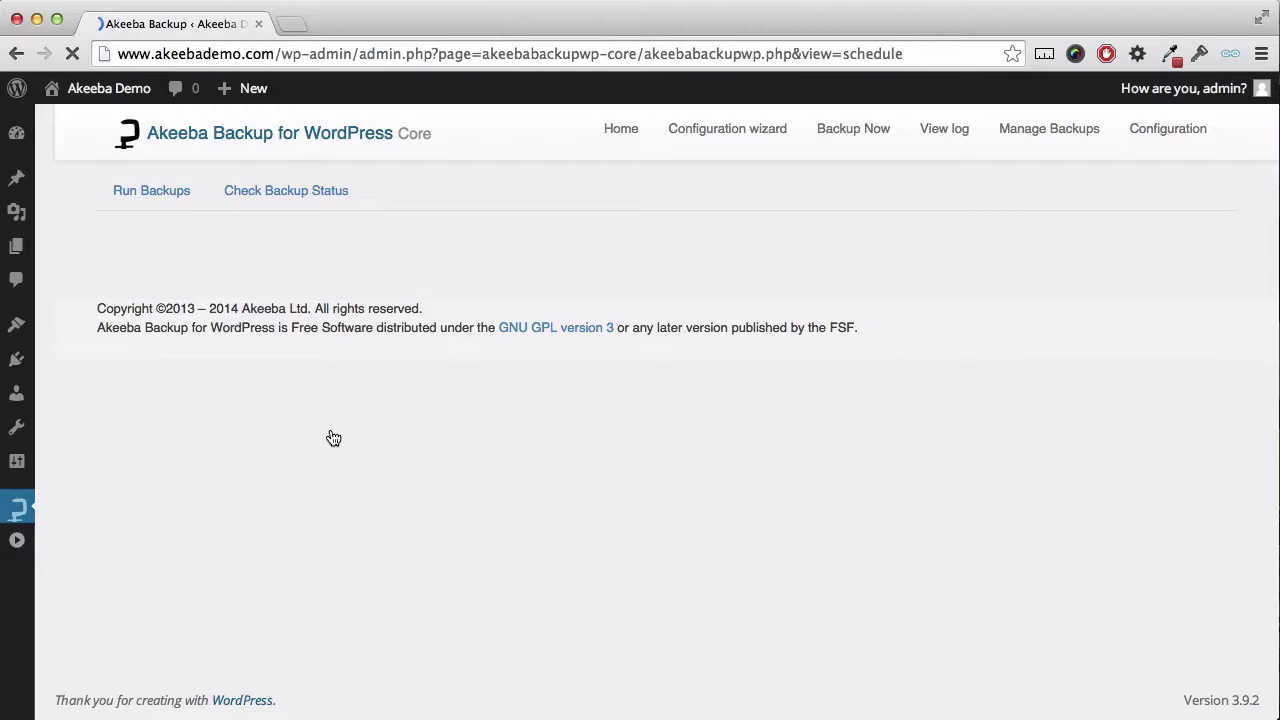
{"action": "scroll", "coordinate": [333, 437], "scroll_direction": "down", "scroll_amount": 2}
{"action": "scroll", "coordinate": [336, 545], "scroll_direction": "down", "scroll_amount": 6}
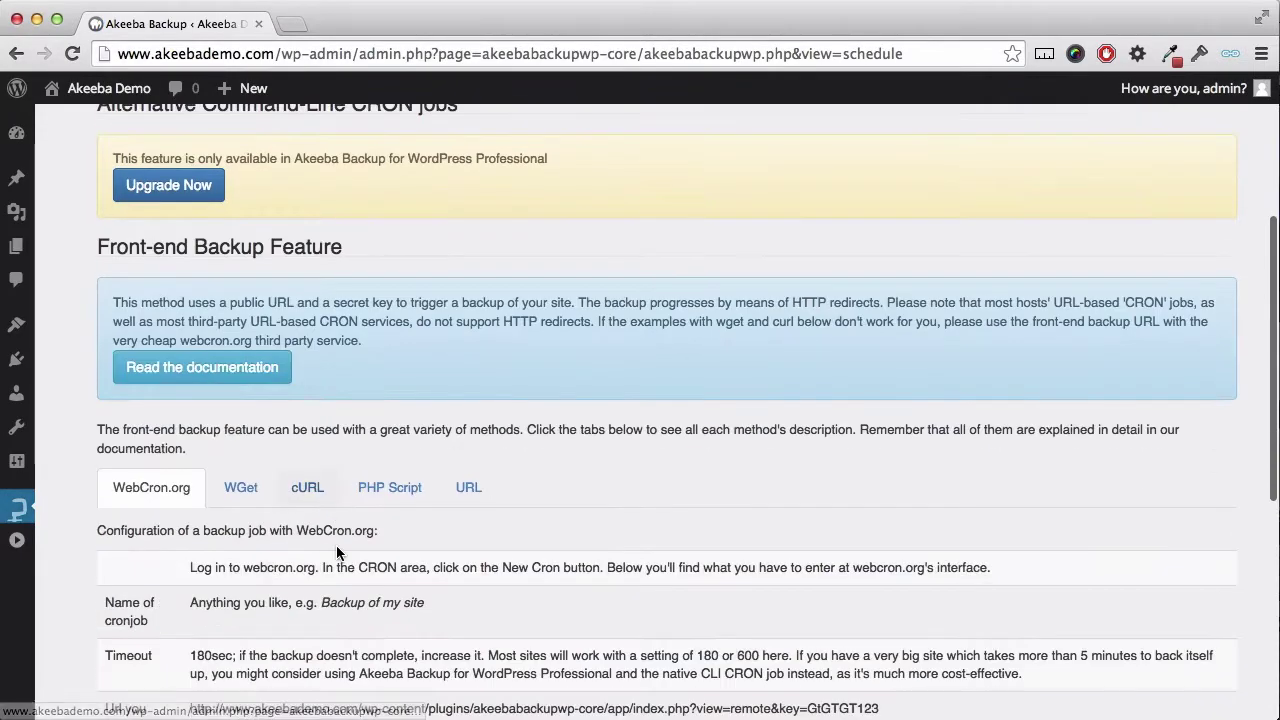
{"action": "scroll", "coordinate": [336, 547], "scroll_direction": "down", "scroll_amount": 3}
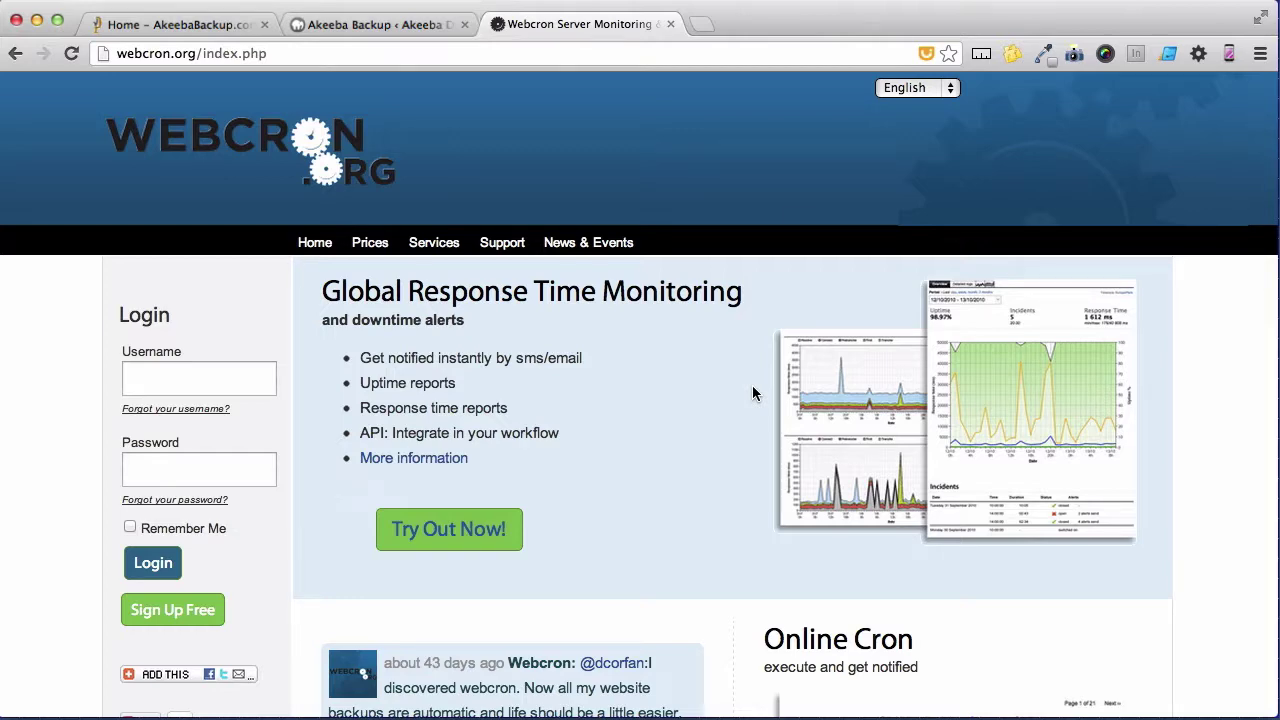
Browse the webcron.org home page, then view the Prices list of cron timeout costs
{"action": "scroll", "coordinate": [752, 393], "scroll_direction": "down", "scroll_amount": 3}
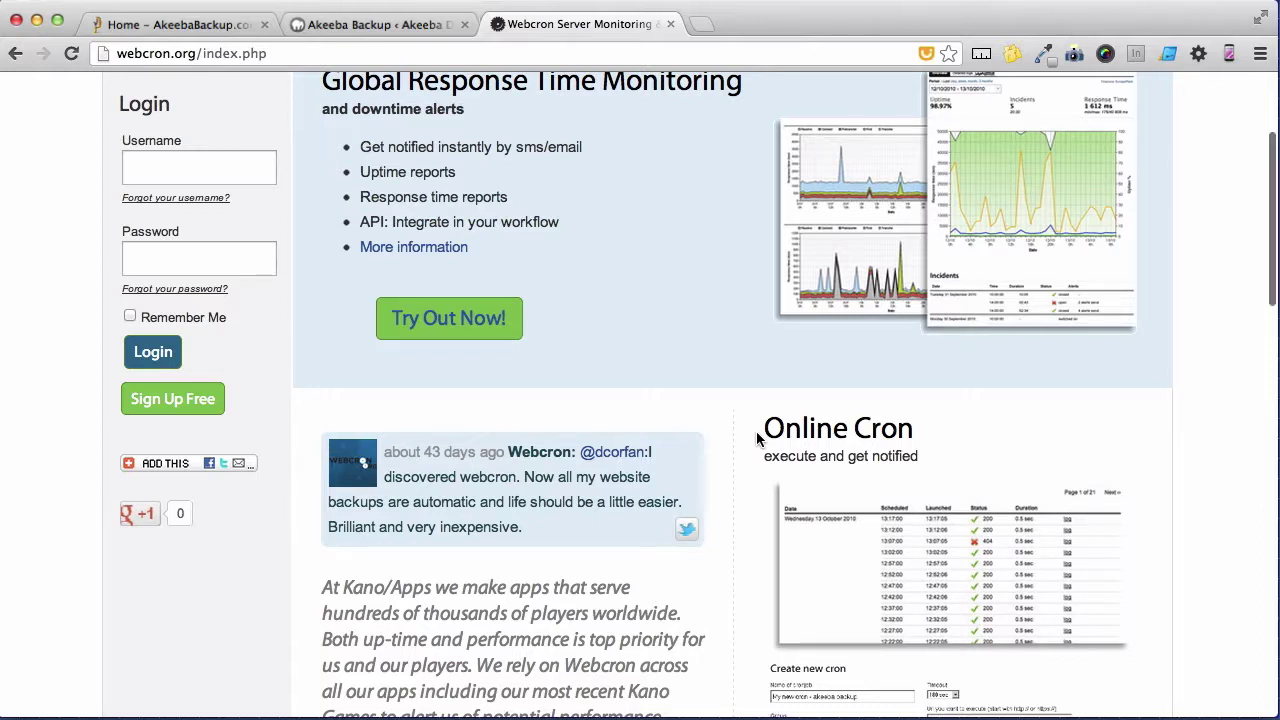
{"action": "scroll", "coordinate": [757, 435], "scroll_direction": "up", "scroll_amount": 3}
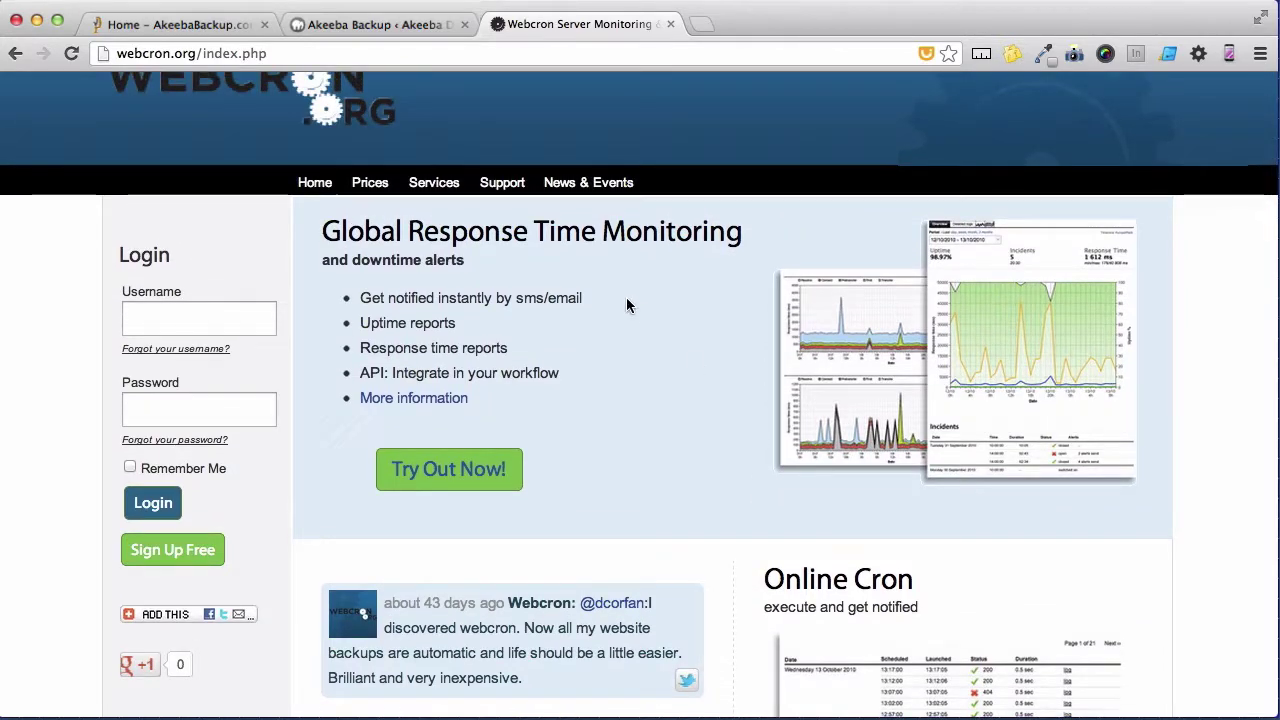
{"action": "left_click", "coordinate": [384, 192]}
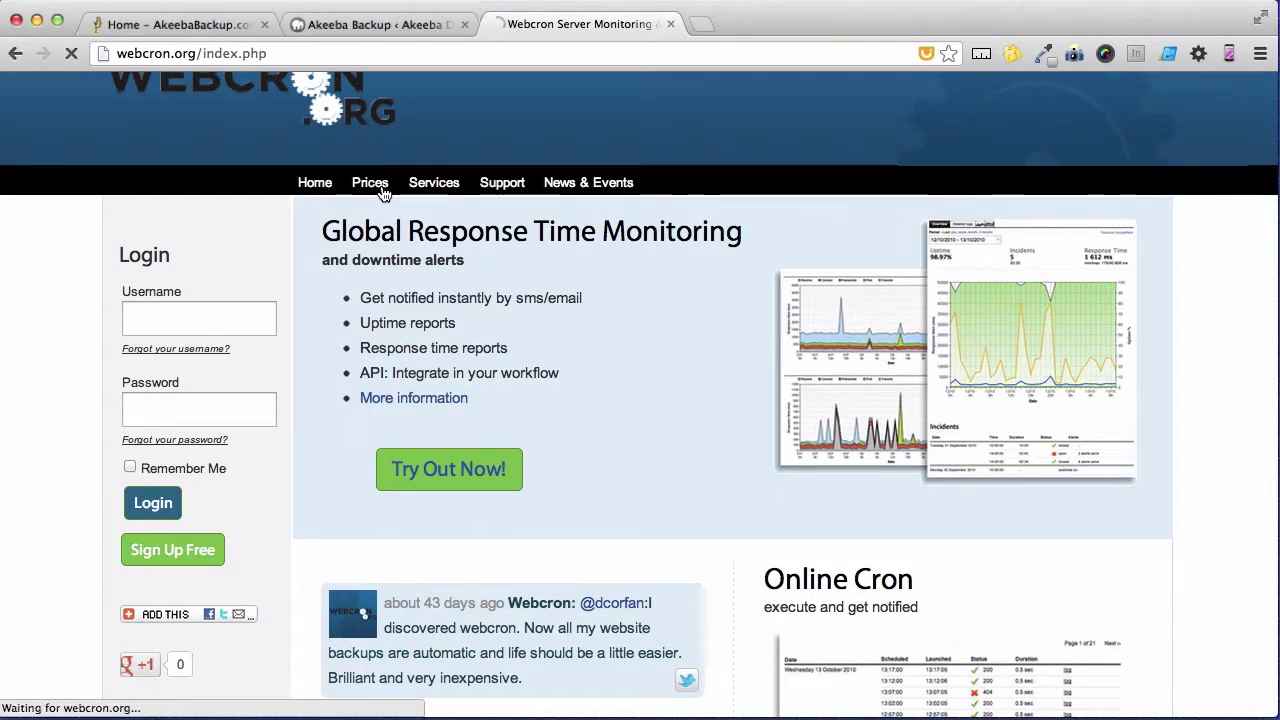
{"action": "scroll", "coordinate": [568, 373], "scroll_direction": "down", "scroll_amount": 5}
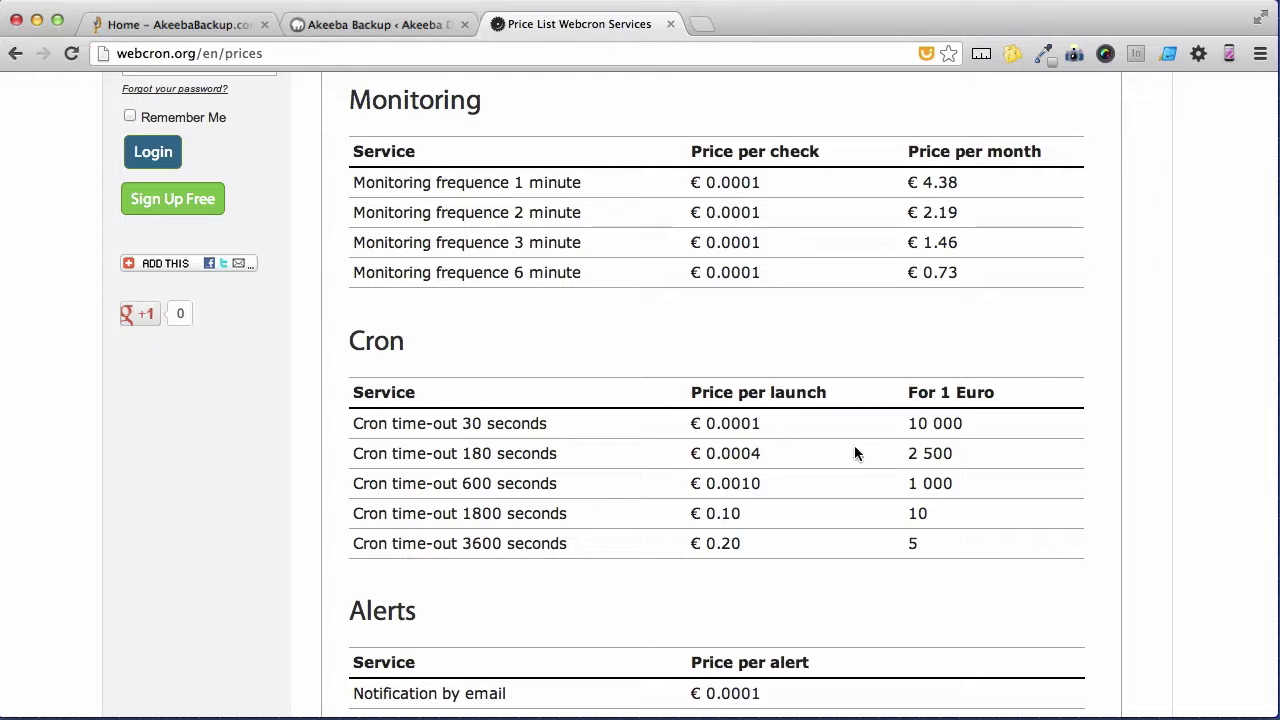
Log in to the webcron.org account using the saved username and the account password
{"action": "left_click", "coordinate": [221, 201]}
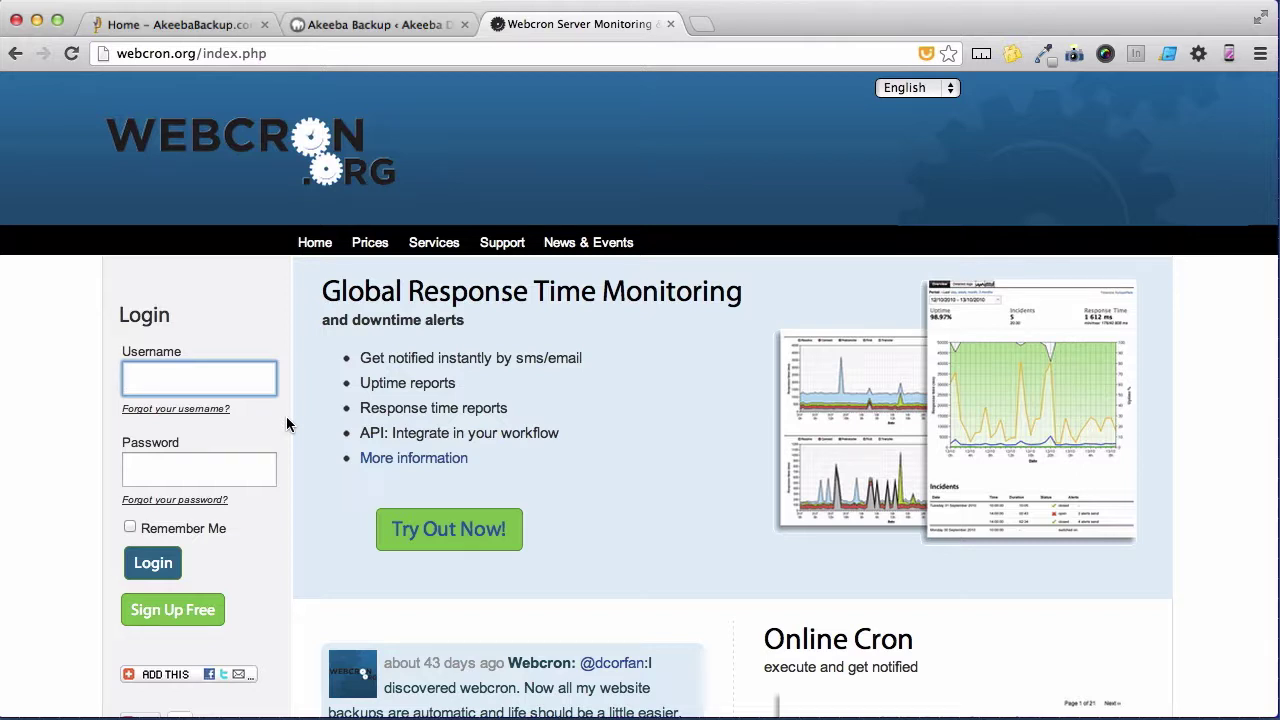
{"action": "type", "text": "ake"}
{"action": "key", "text": "Down"}
{"action": "key", "text": "Tab"}
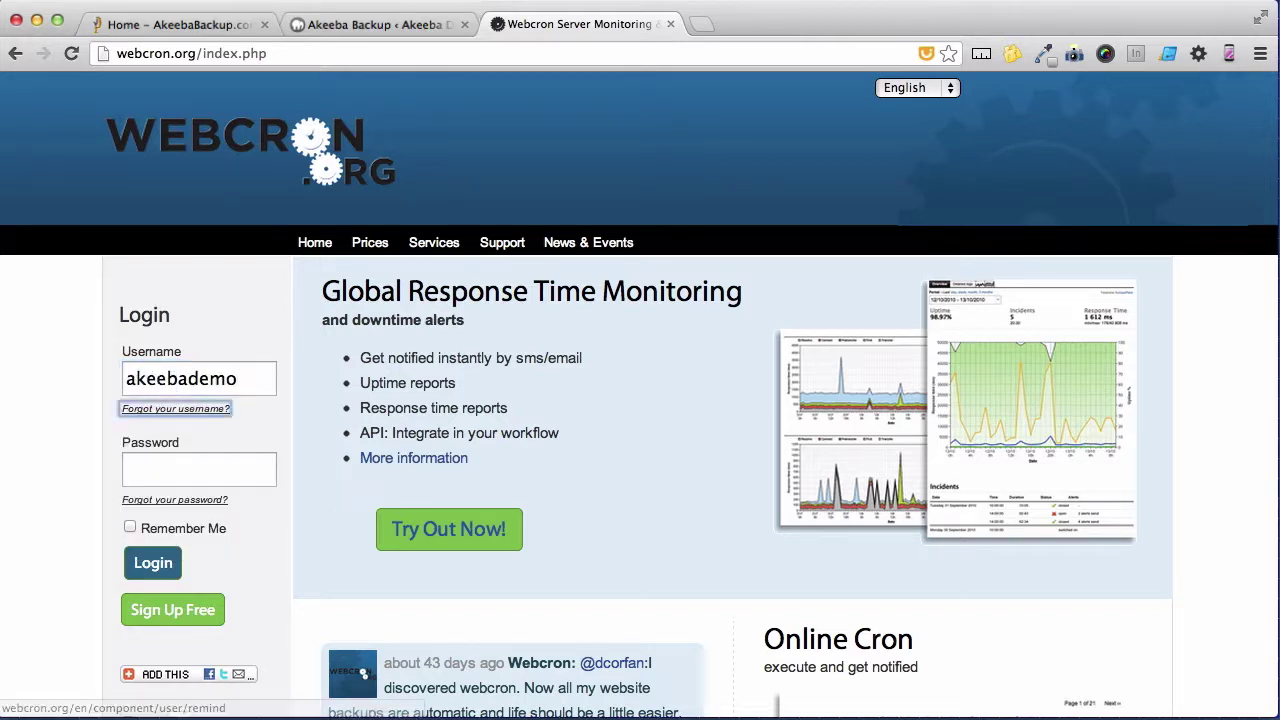
{"action": "key", "text": "Tab"}
{"action": "type", "text": "********"}
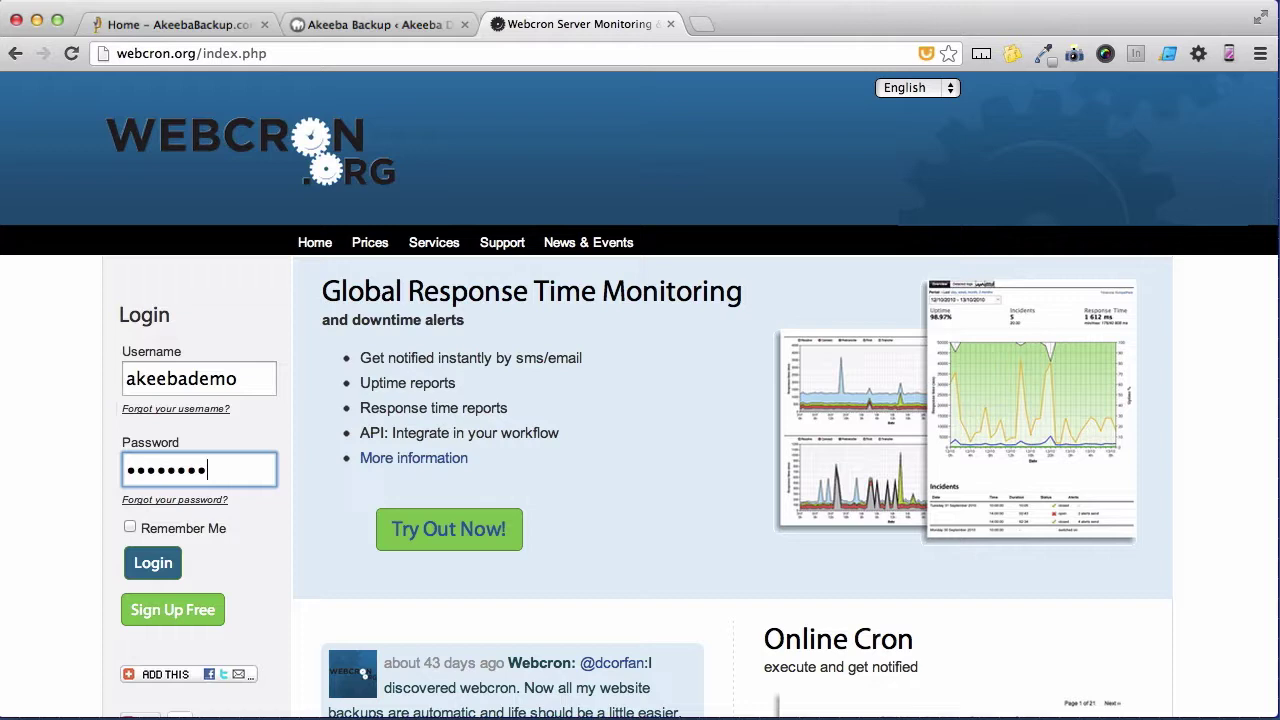
{"action": "left_click", "coordinate": [152, 562]}
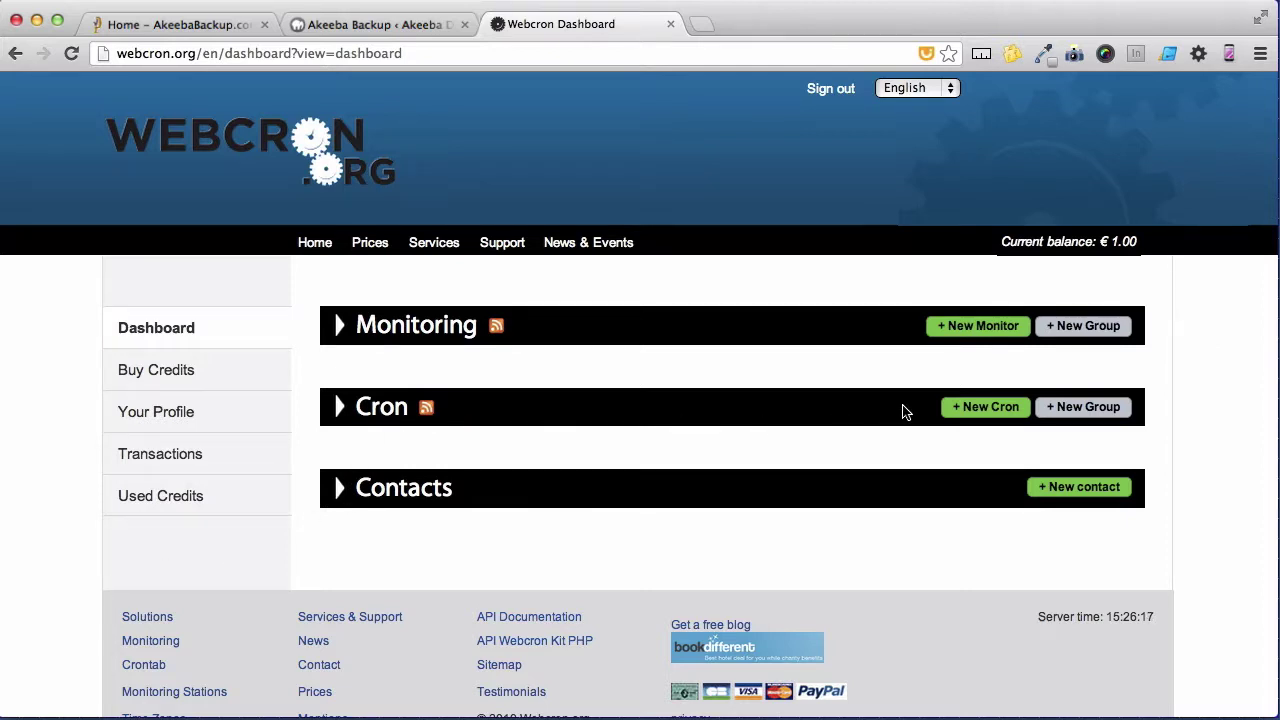
Create a new cron named 'Backup of web site' with a 180 sec timeout
{"action": "left_click", "coordinate": [975, 416]}
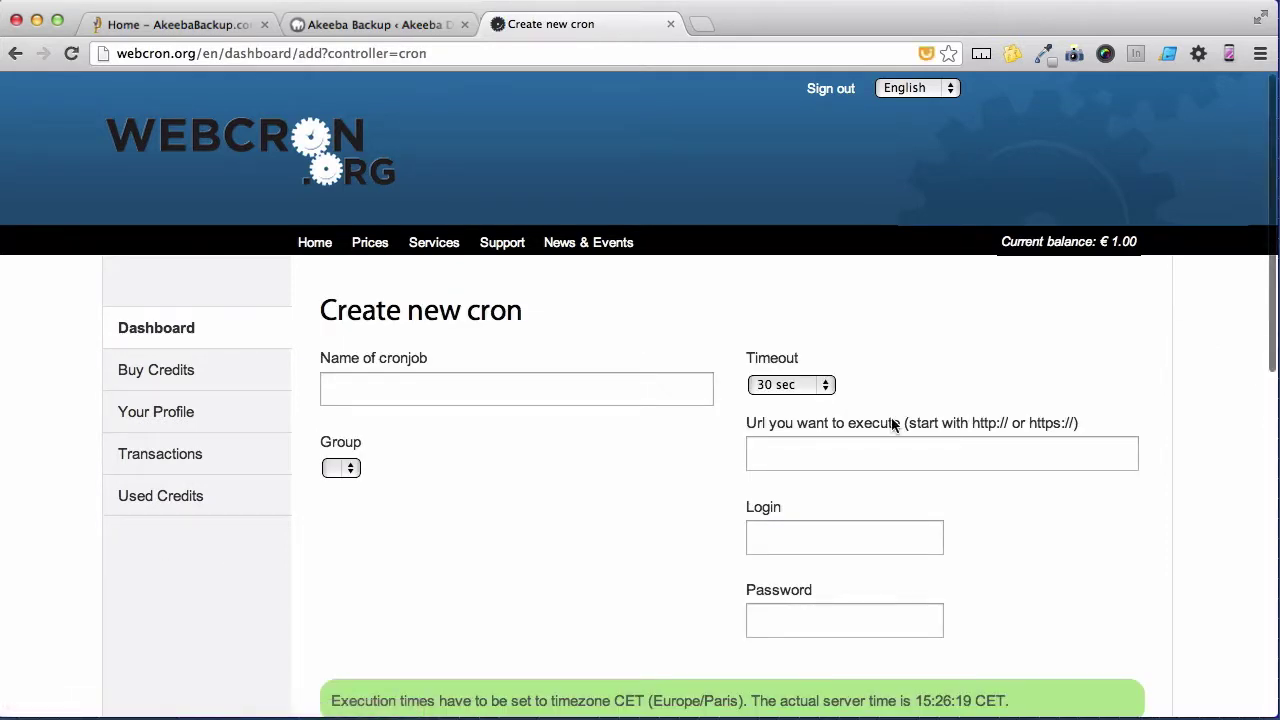
{"action": "left_click", "coordinate": [613, 398]}
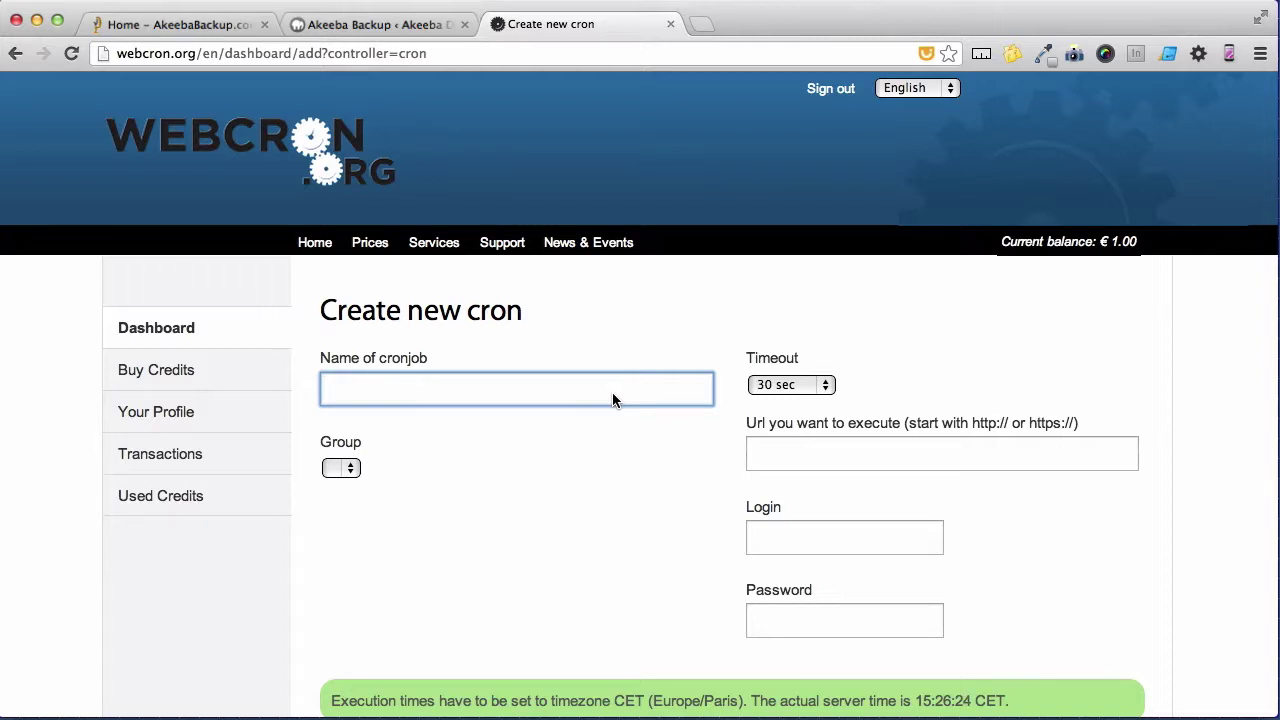
{"action": "type", "text": "Backup of web "}
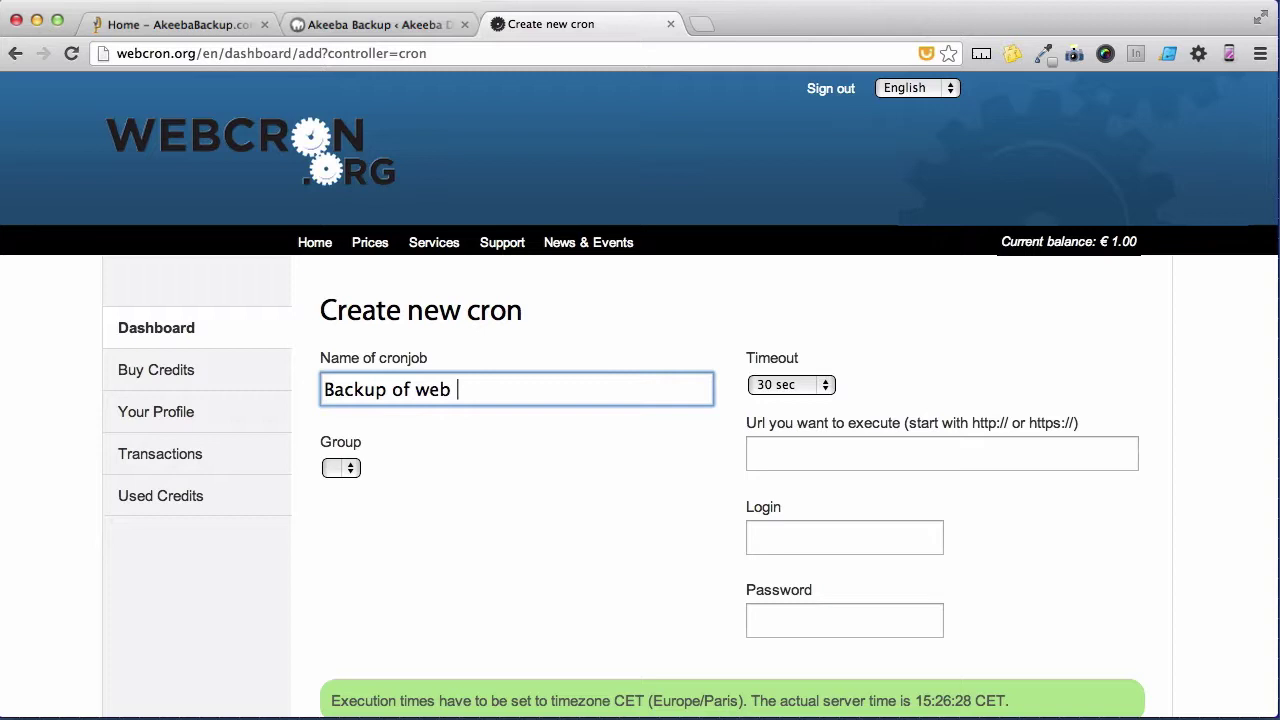
{"action": "type", "text": "site"}
{"action": "left_click", "coordinate": [822, 392]}
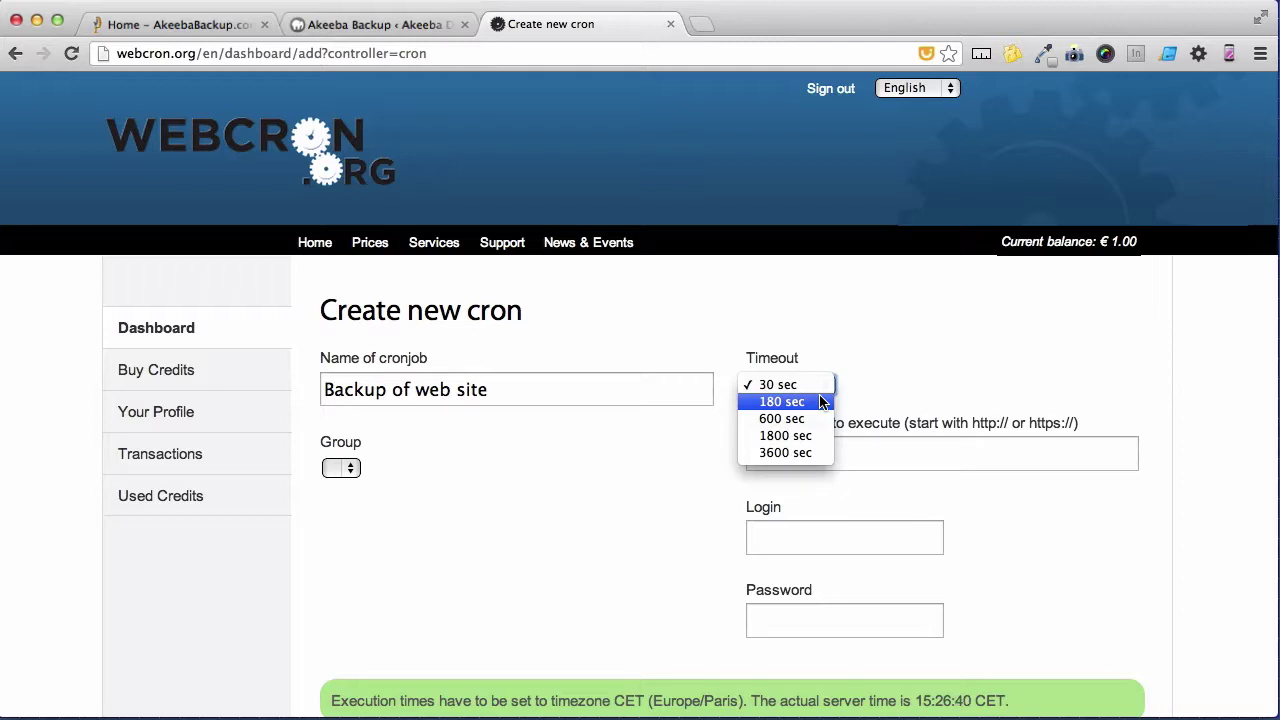
{"action": "left_click", "coordinate": [821, 401]}
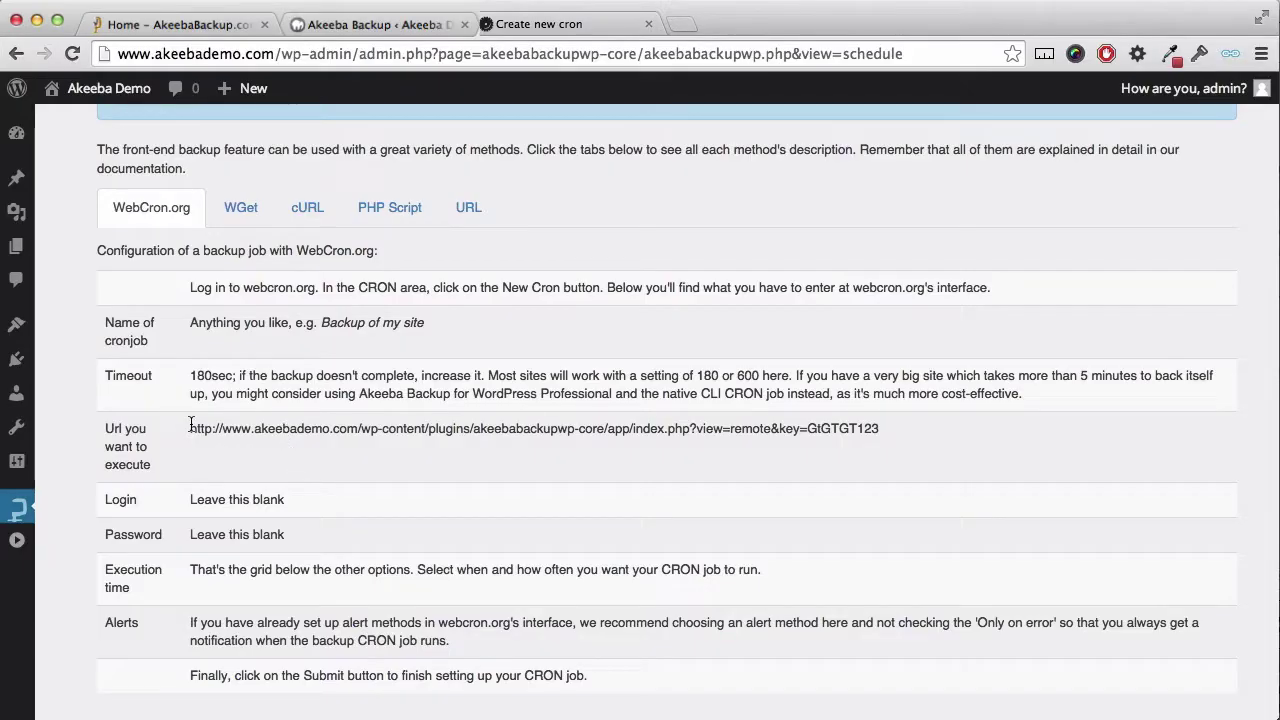
Select and copy the front-end backup URL from Akeeba's WebCron.org instructions
{"action": "left_click_drag", "start_coordinate": [190, 428], "coordinate": [884, 428]}
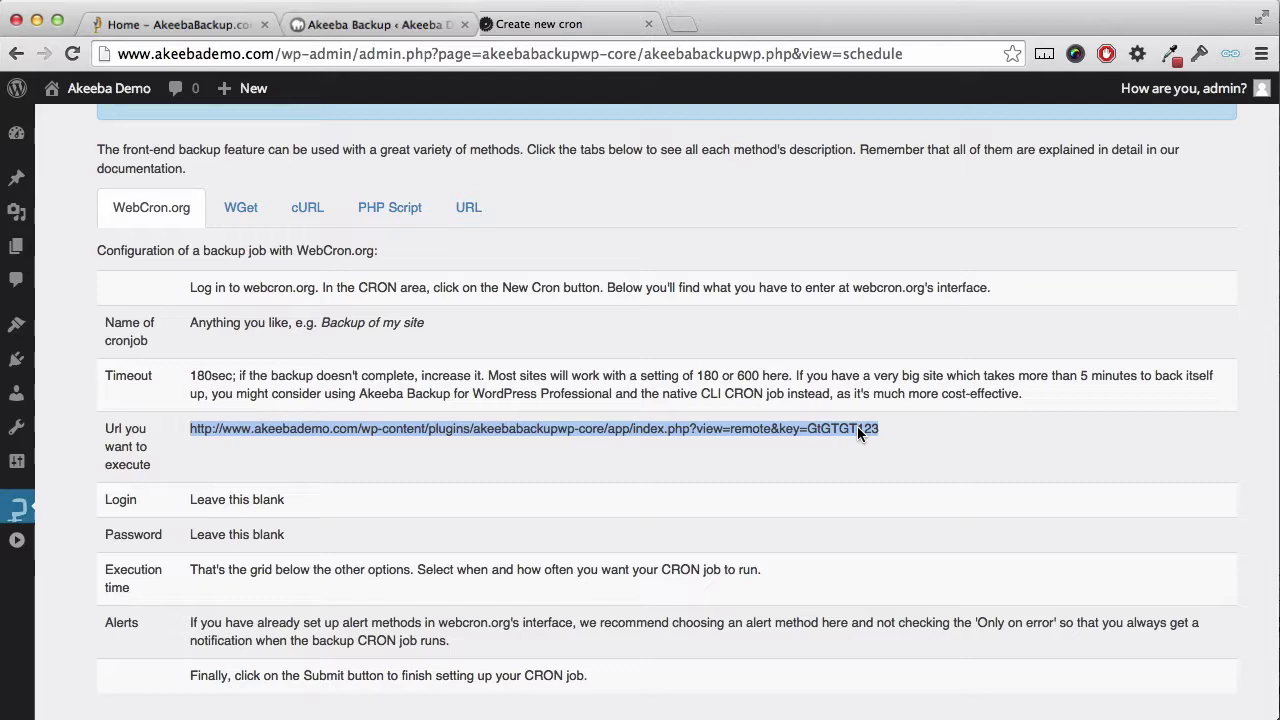
{"action": "right_click", "coordinate": [857, 428]}
{"action": "left_click", "coordinate": [895, 437]}
Paste the copied backup URL into the cron's 'Url you want to execute' field
{"action": "key", "text": "ctrl+Tab"}
{"action": "left_click", "coordinate": [817, 453]}
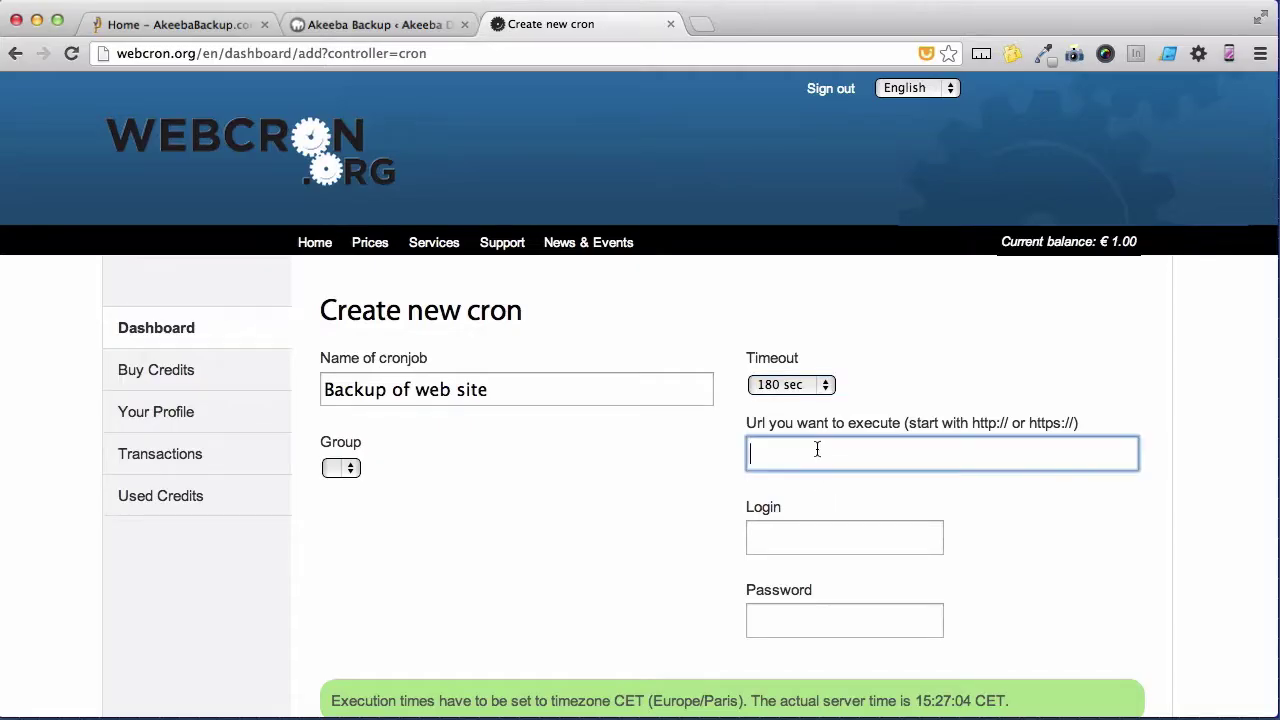
{"action": "right_click", "coordinate": [818, 452]}
{"action": "left_click", "coordinate": [856, 545]}
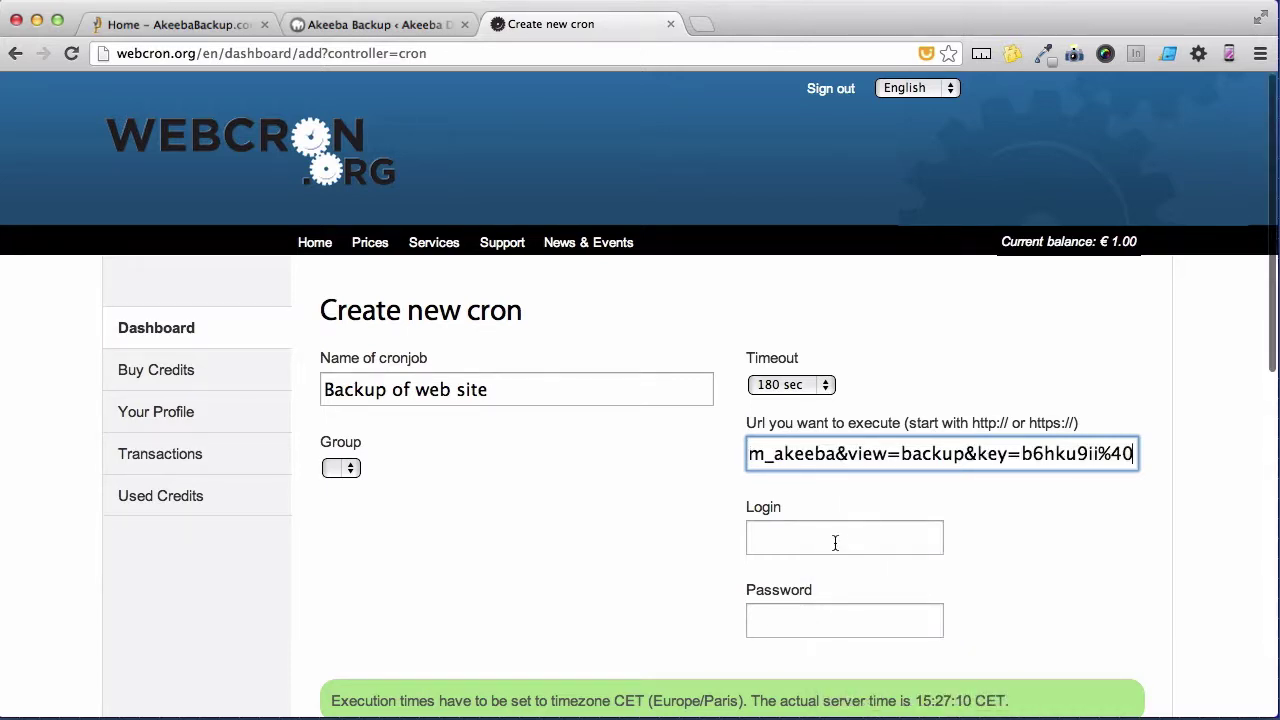
{"action": "scroll", "coordinate": [835, 543], "scroll_direction": "down", "scroll_amount": 6}
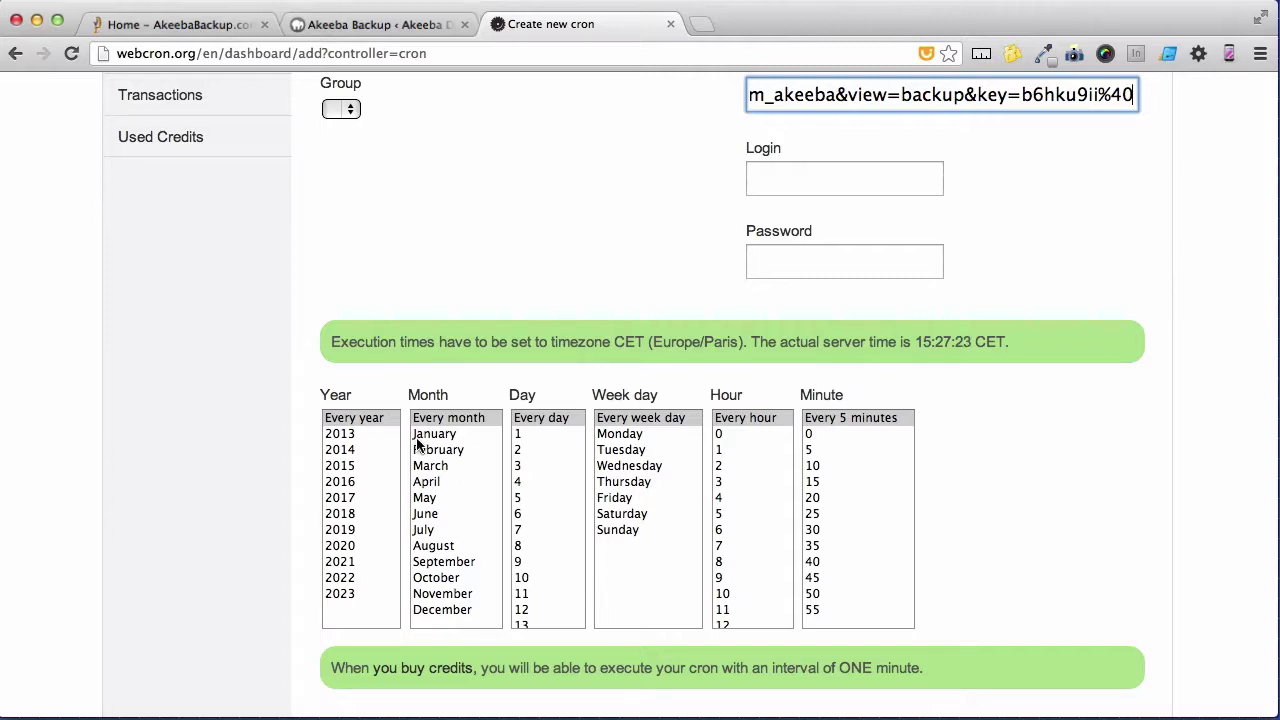
Schedule the cron for every year, month and day, Monday to Sunday, at 1:10
{"action": "left_click", "coordinate": [379, 420]}
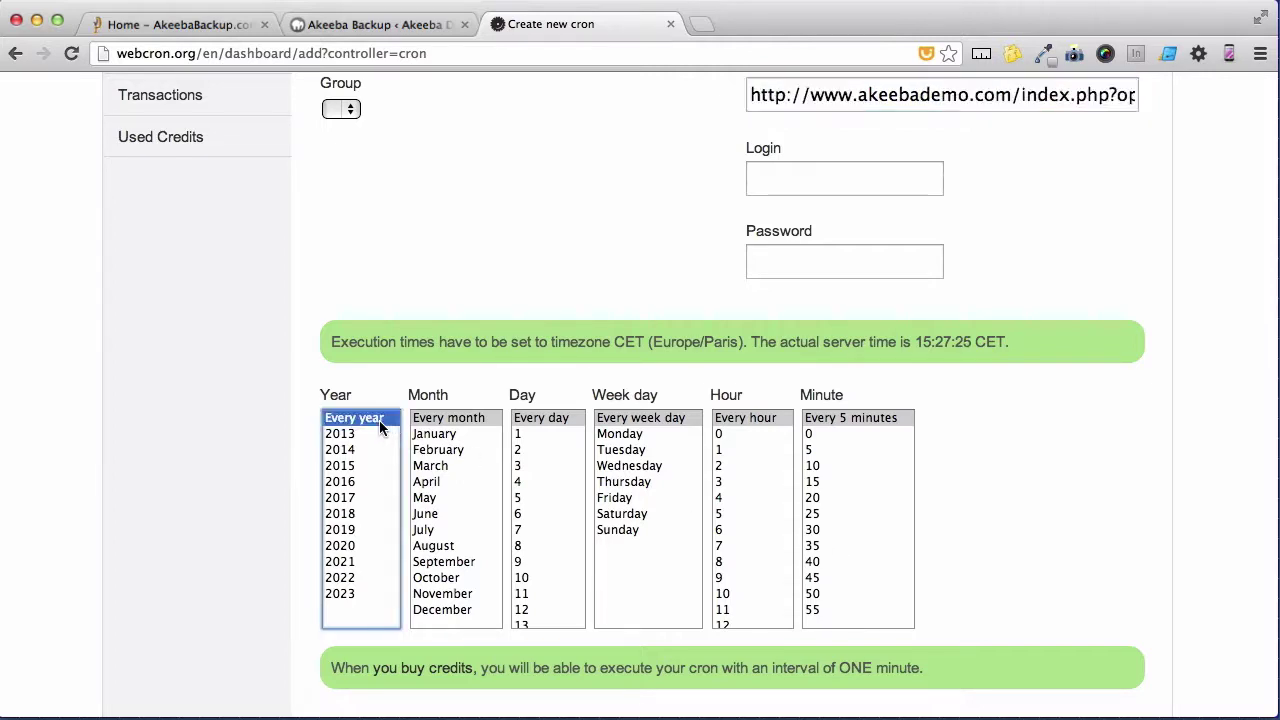
{"action": "left_click", "coordinate": [434, 421]}
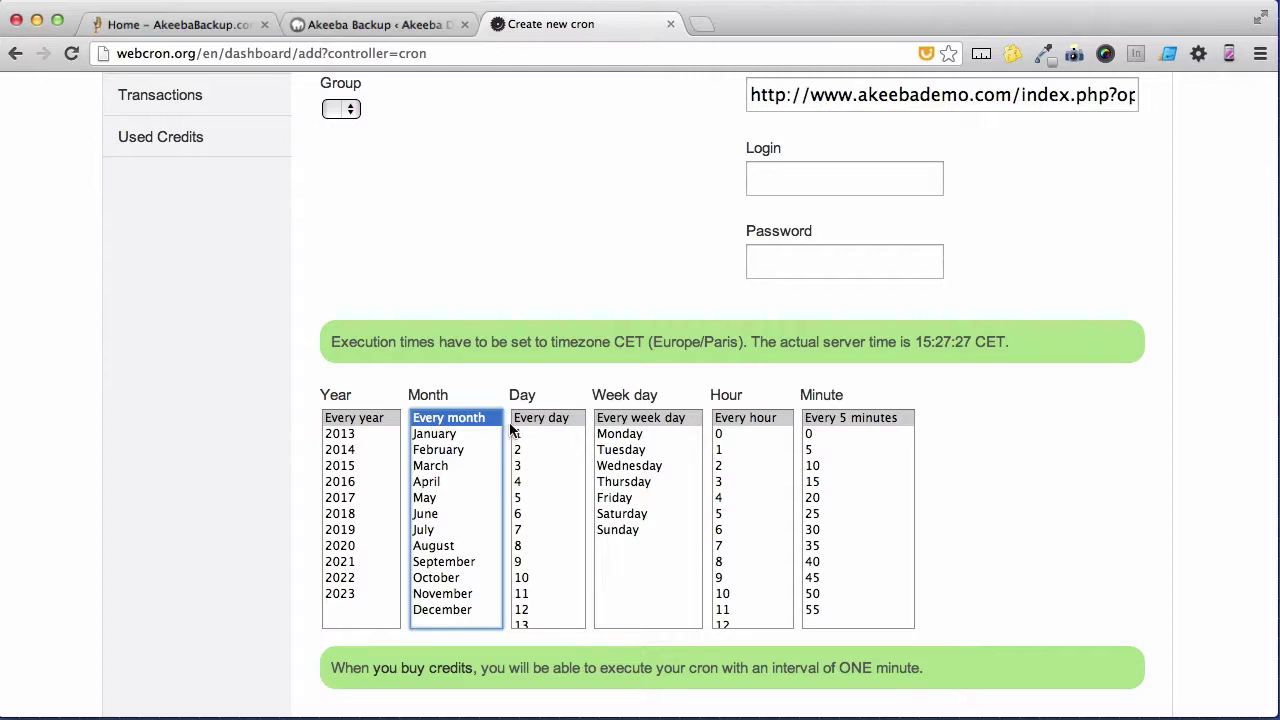
{"action": "left_click", "coordinate": [527, 420]}
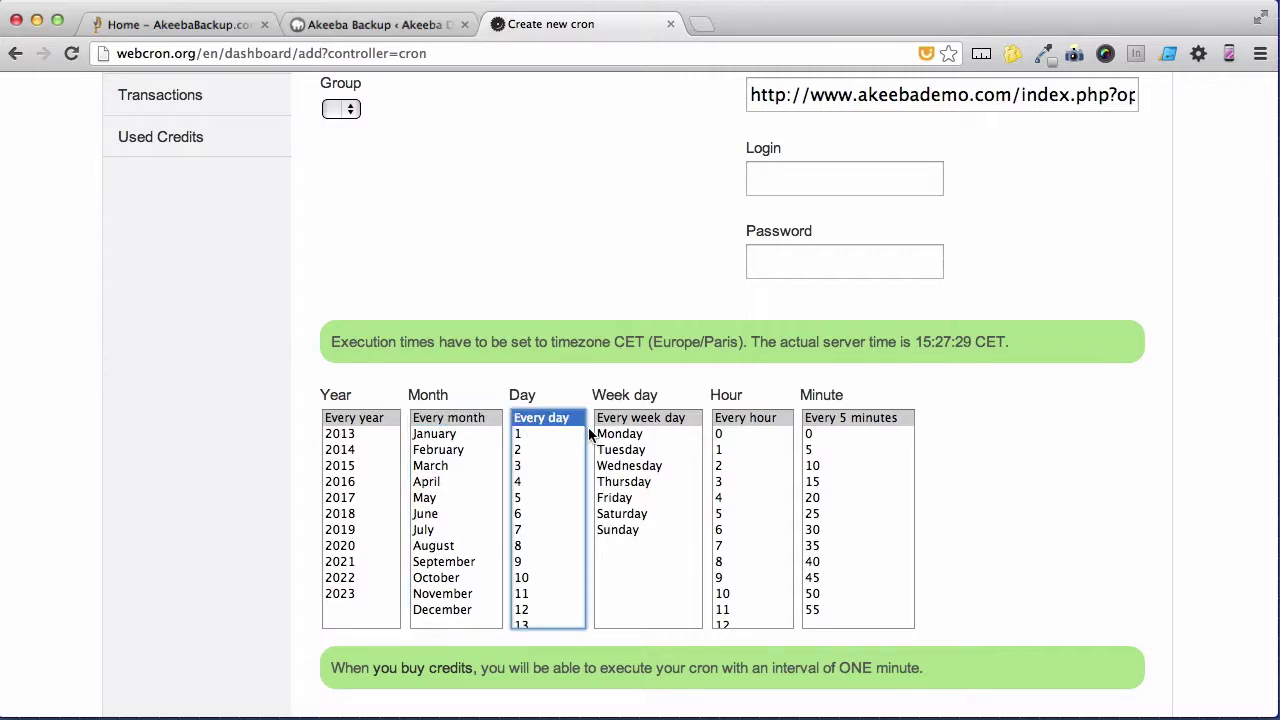
{"action": "left_click", "coordinate": [619, 434]}
{"action": "left_click", "coordinate": [618, 530], "text": "shift"}
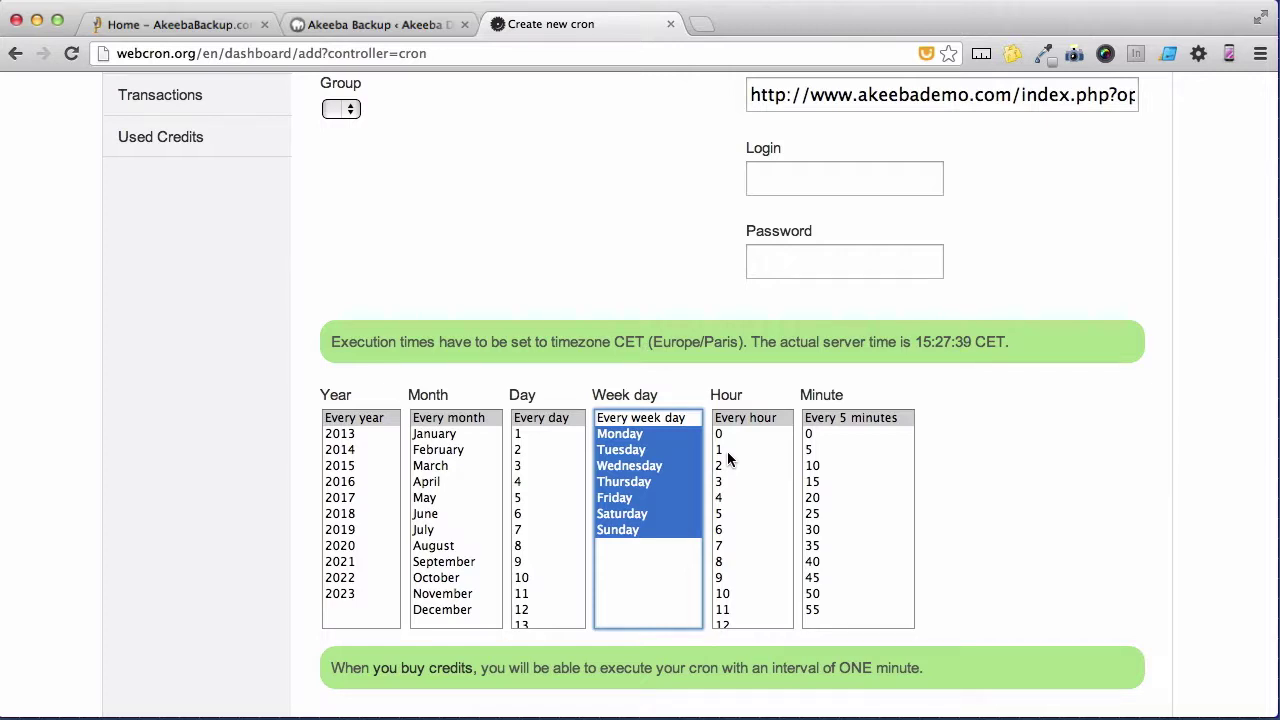
{"action": "left_click", "coordinate": [728, 454]}
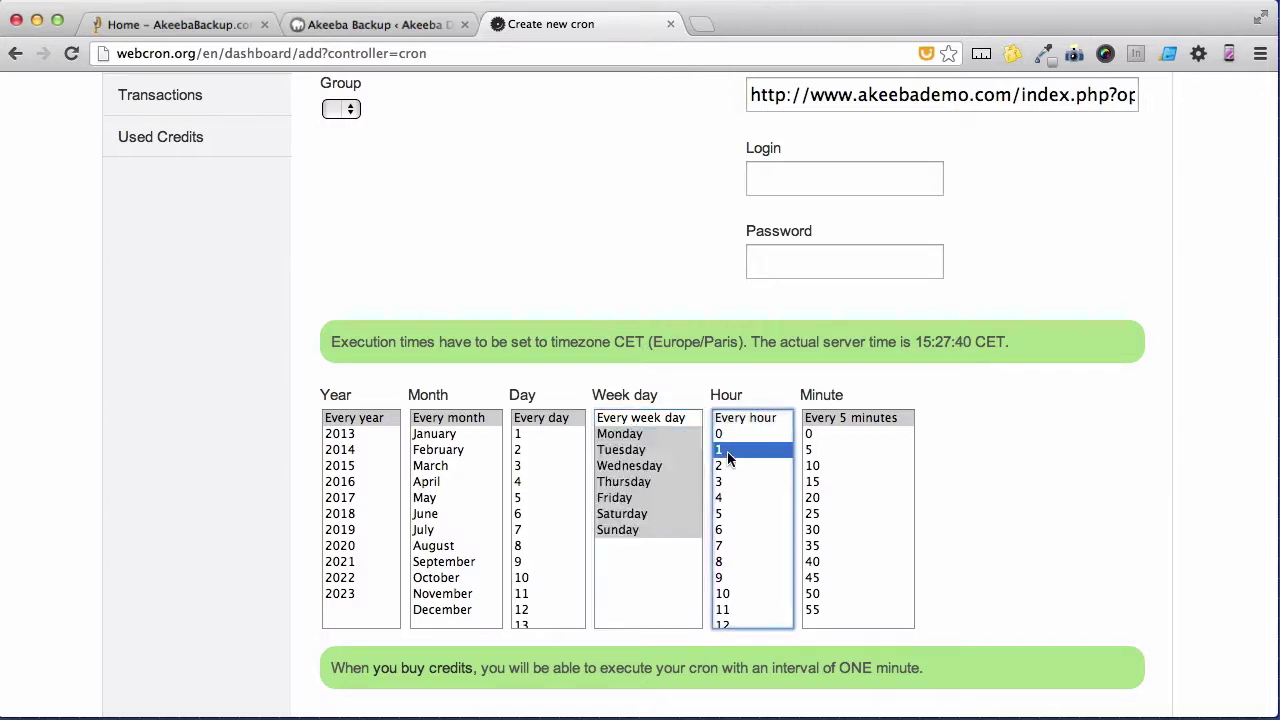
{"action": "left_click", "coordinate": [820, 465]}
Submit the cron, confirm it appears in the cron list, and return to Akeeba Backup
{"action": "scroll", "coordinate": [820, 465], "scroll_direction": "down", "scroll_amount": 1}
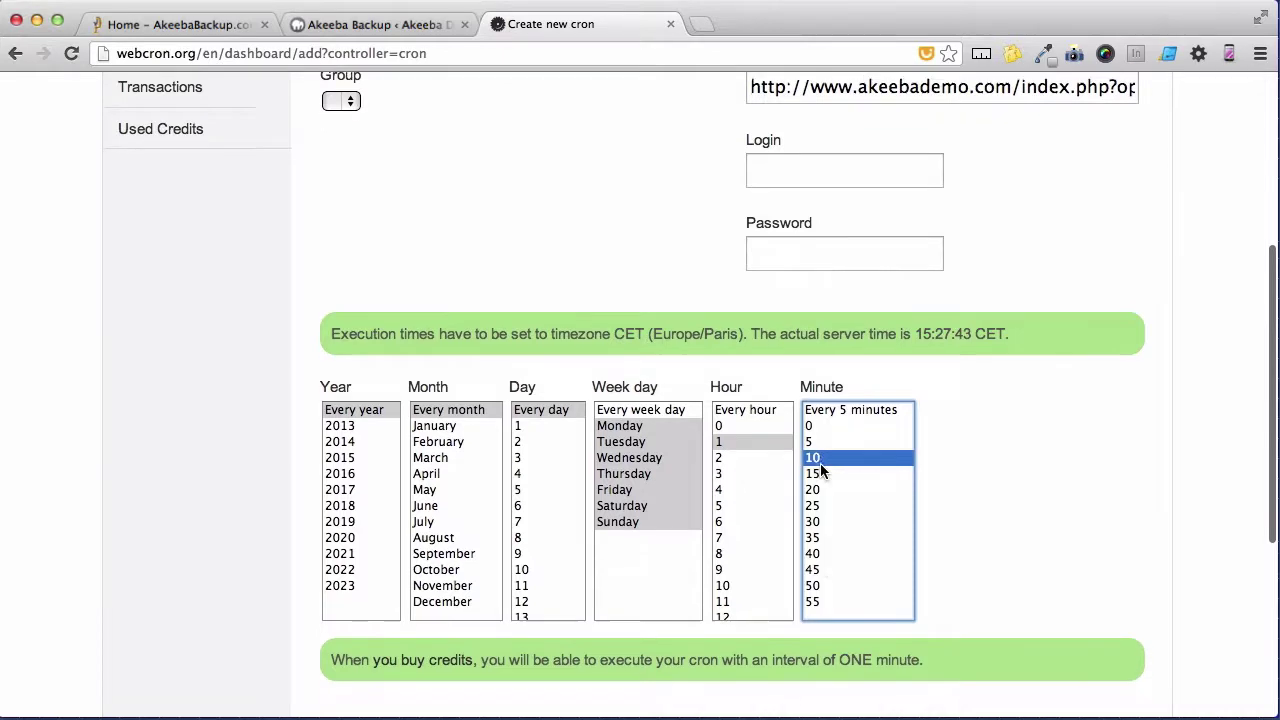
{"action": "scroll", "coordinate": [820, 470], "scroll_direction": "down", "scroll_amount": 4}
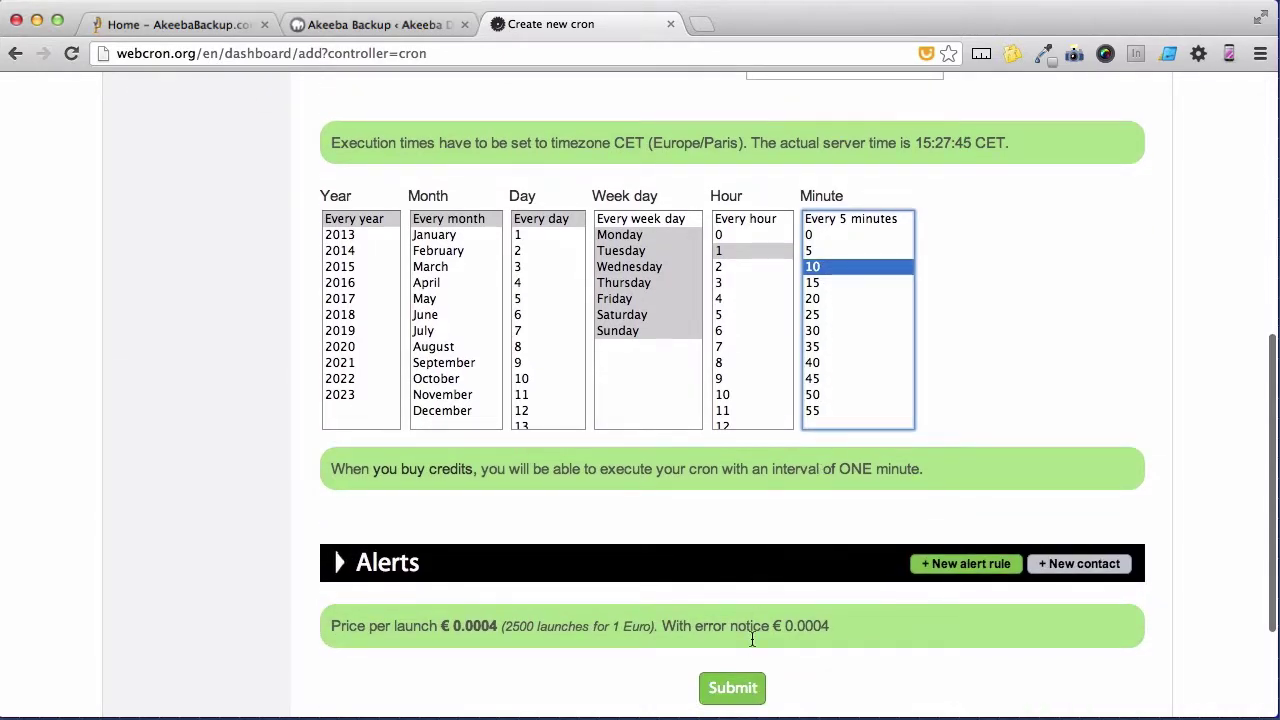
{"action": "left_click", "coordinate": [748, 690]}
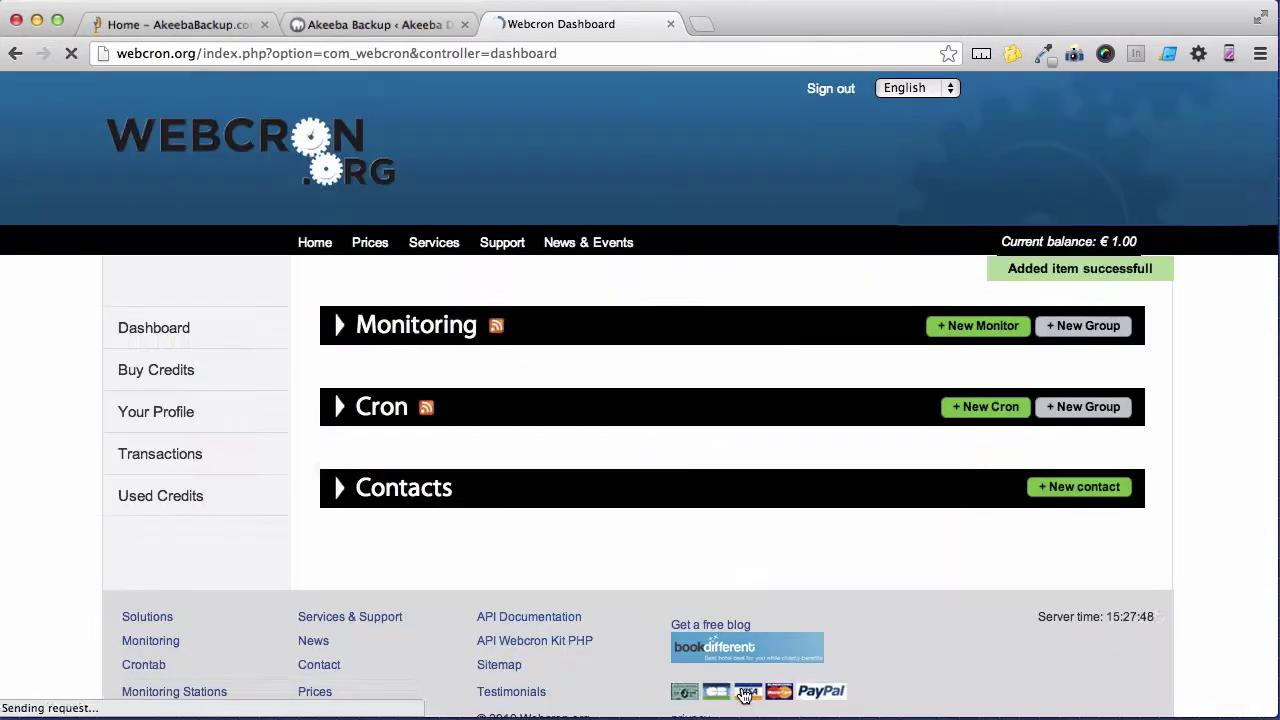
{"action": "left_click", "coordinate": [403, 422]}
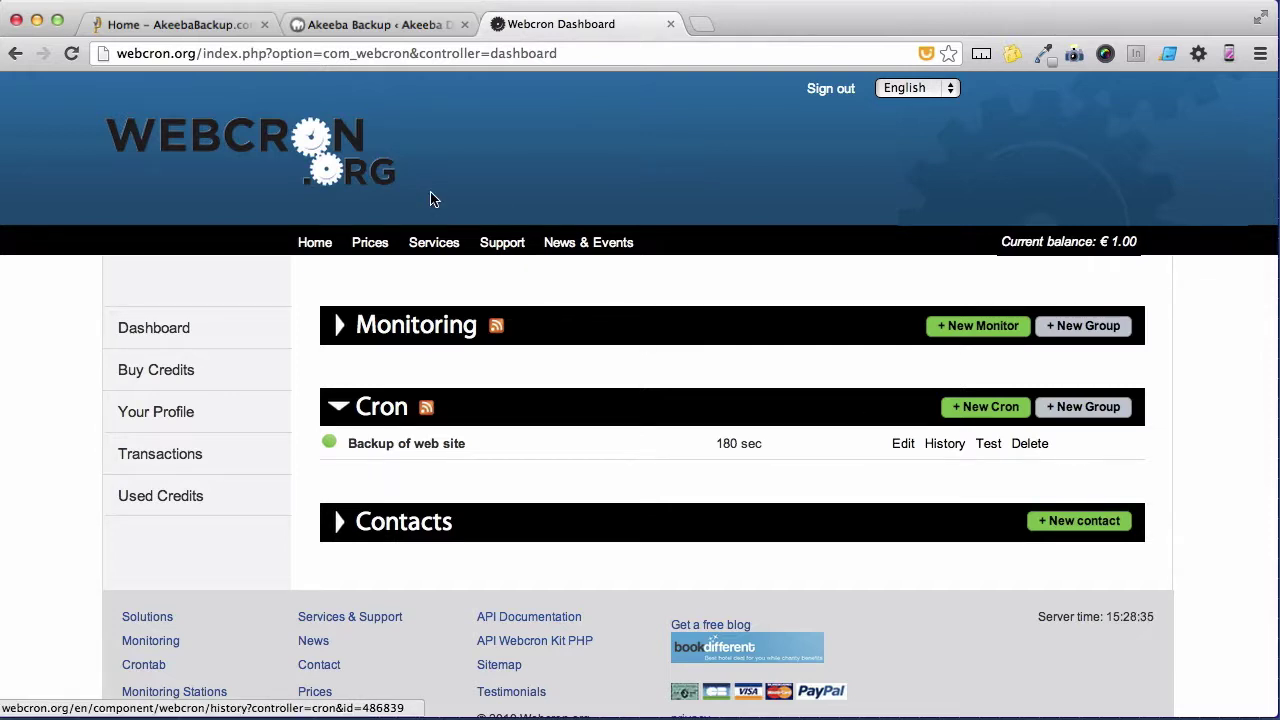
{"action": "left_click", "coordinate": [413, 34]}
Go to the Akeeba Backup for WordPress control panel, which reports it is ready to back up
{"action": "scroll", "coordinate": [370, 411], "scroll_direction": "up", "scroll_amount": 10}
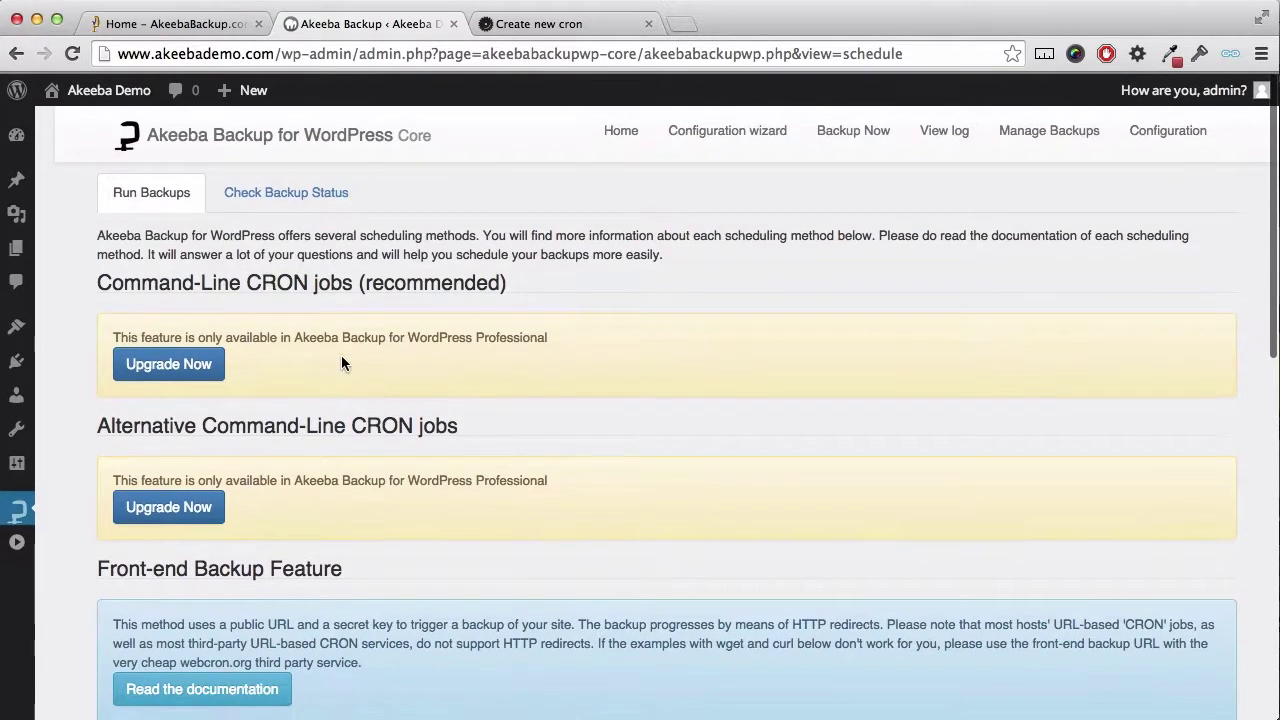
{"action": "left_click", "coordinate": [224, 139]}
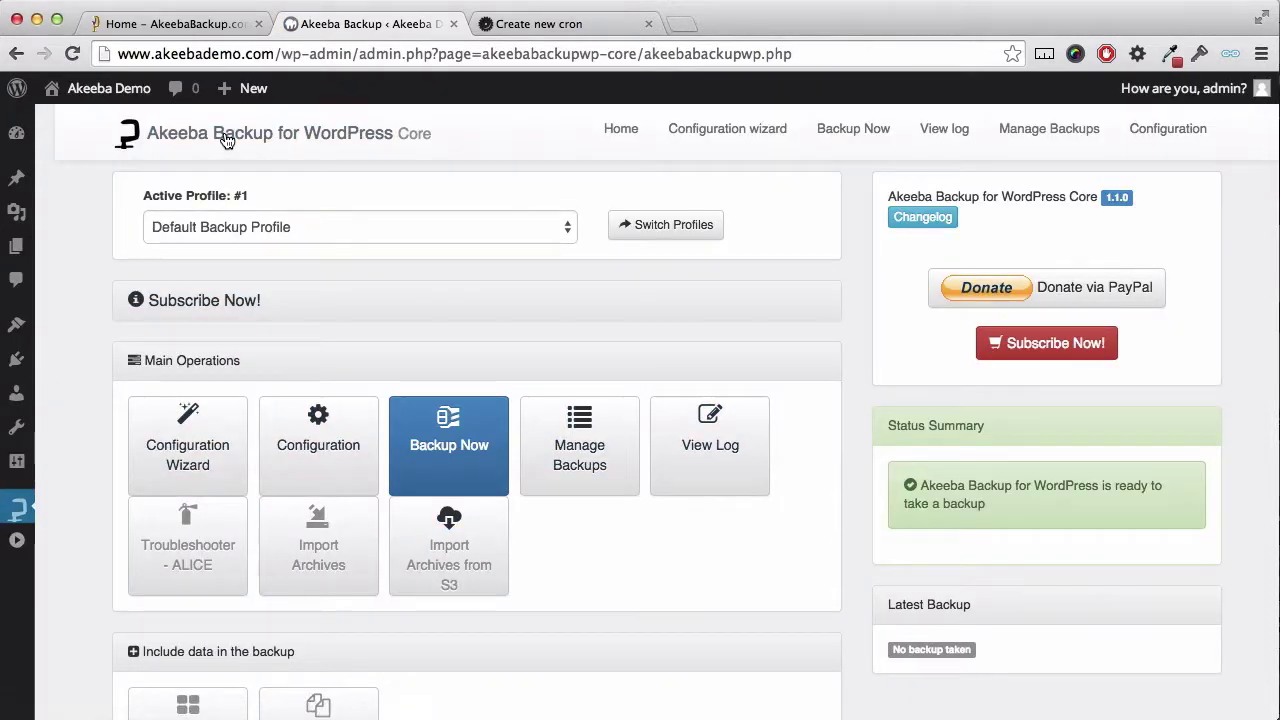
{"action": "left_click", "coordinate": [935, 2]}
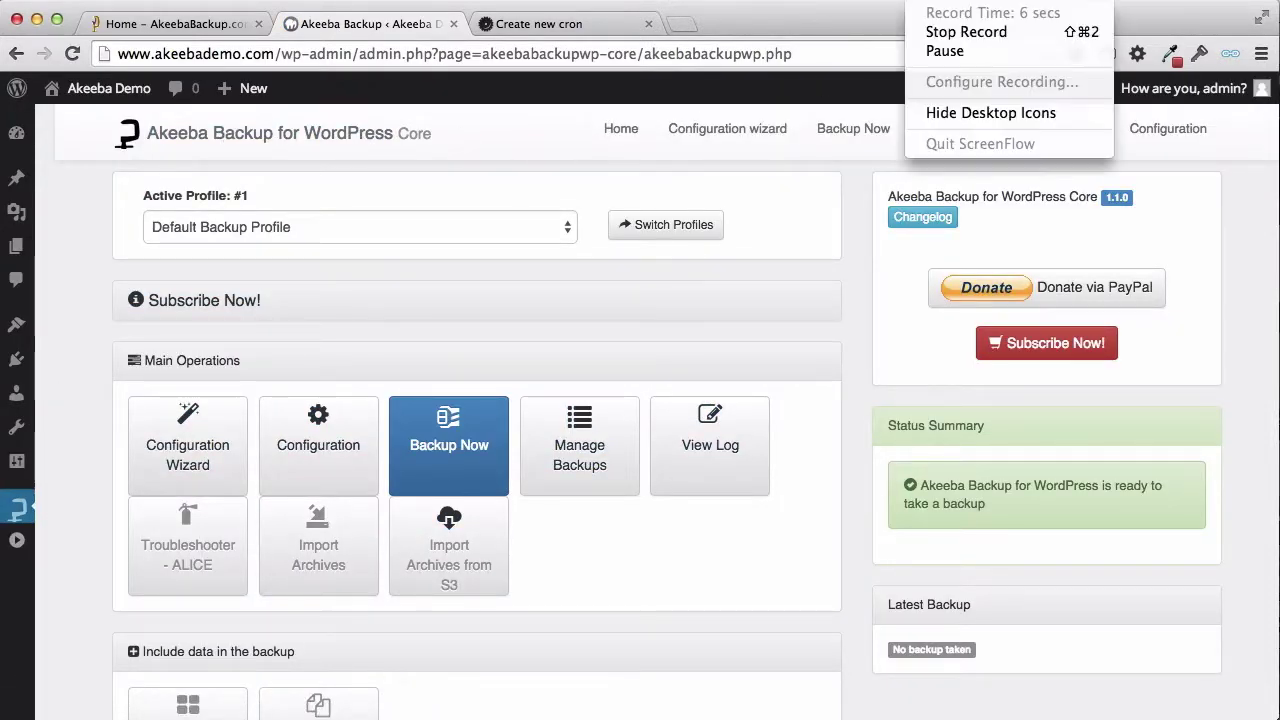
{"action": "left_click", "coordinate": [937, 30]}
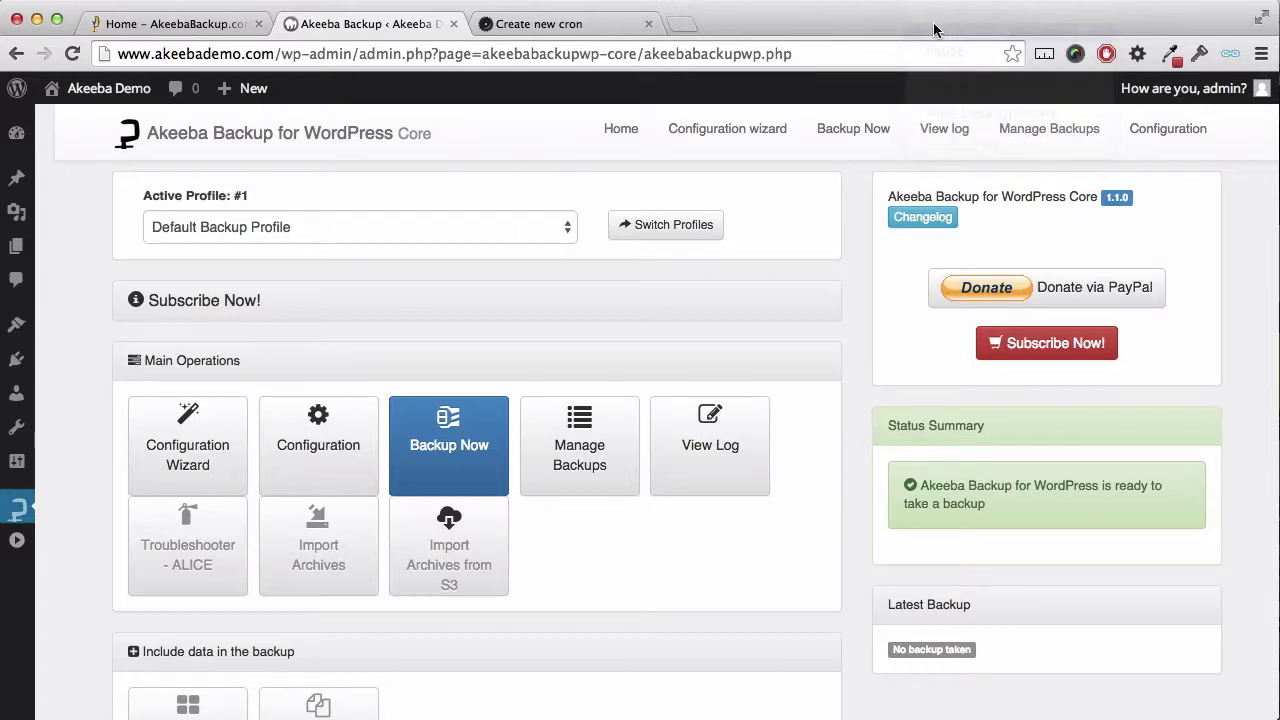